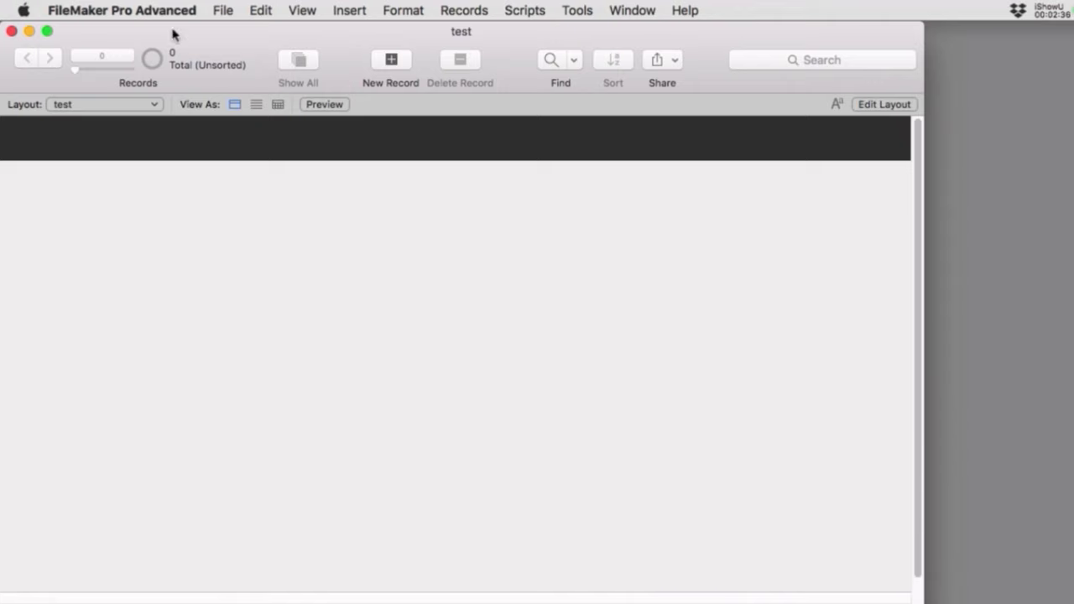
# - Open the File menu for the empty test database
pyautogui.click(223, 10)
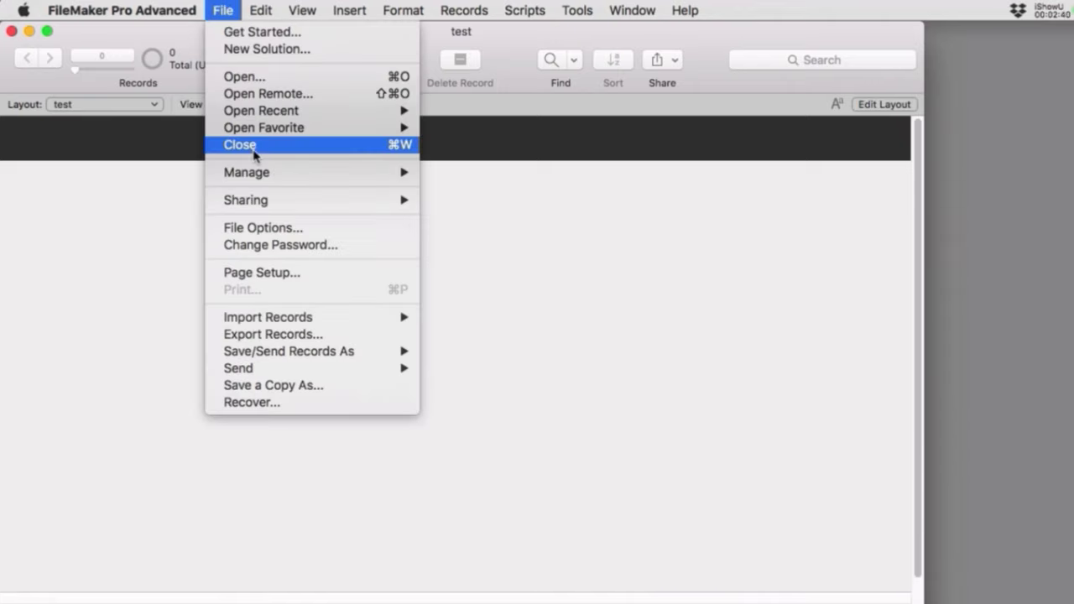
# - In Manage Database, create a Text field named Name in the test table
pyautogui.moveTo(259, 174)
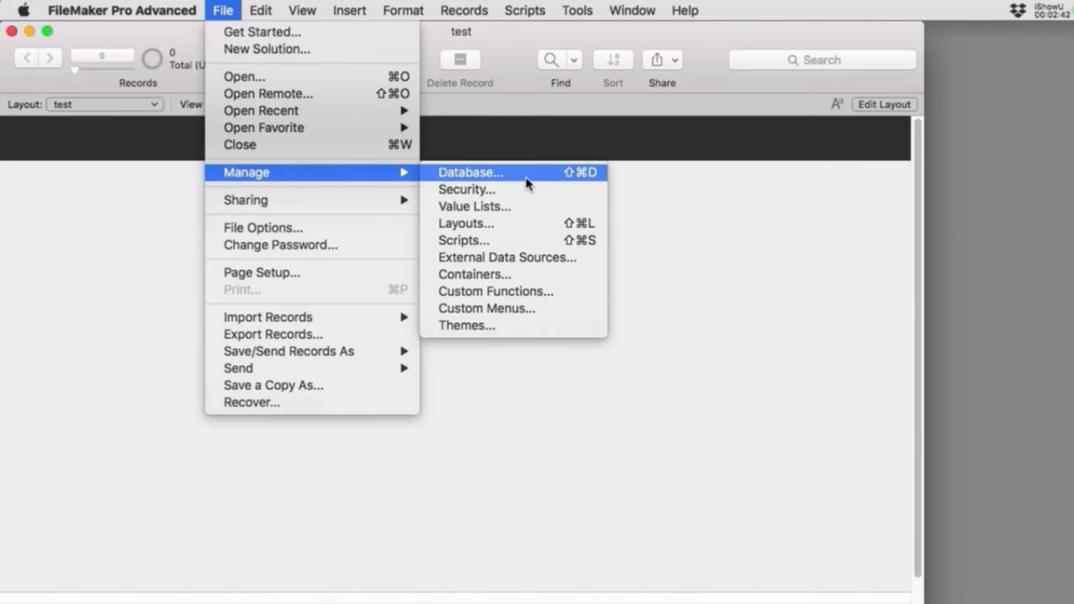
pyautogui.click(528, 183)
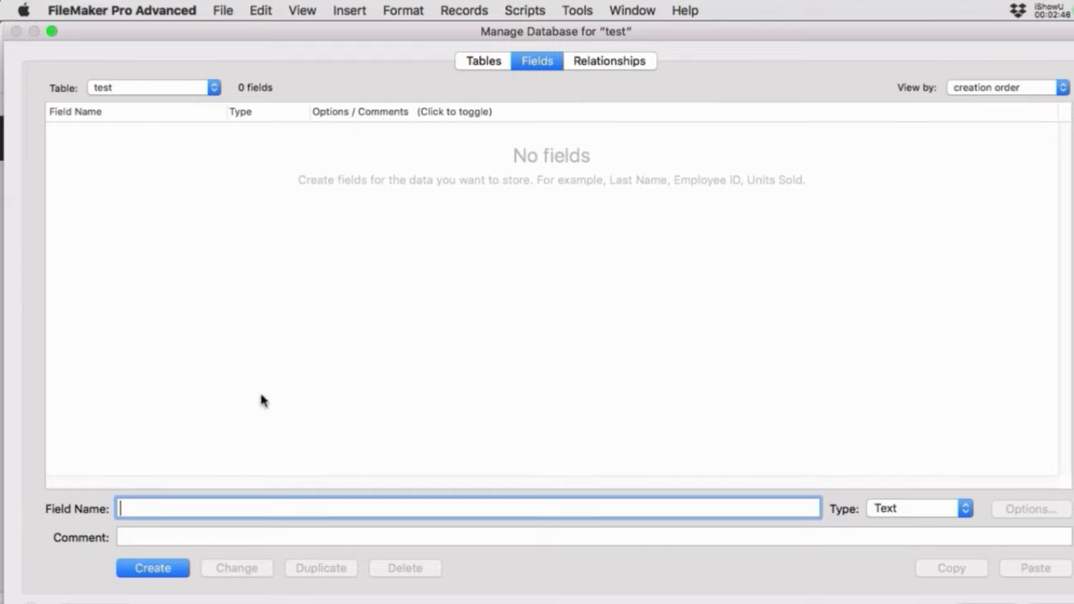
pyautogui.write('Name')
pyautogui.click(169, 568)
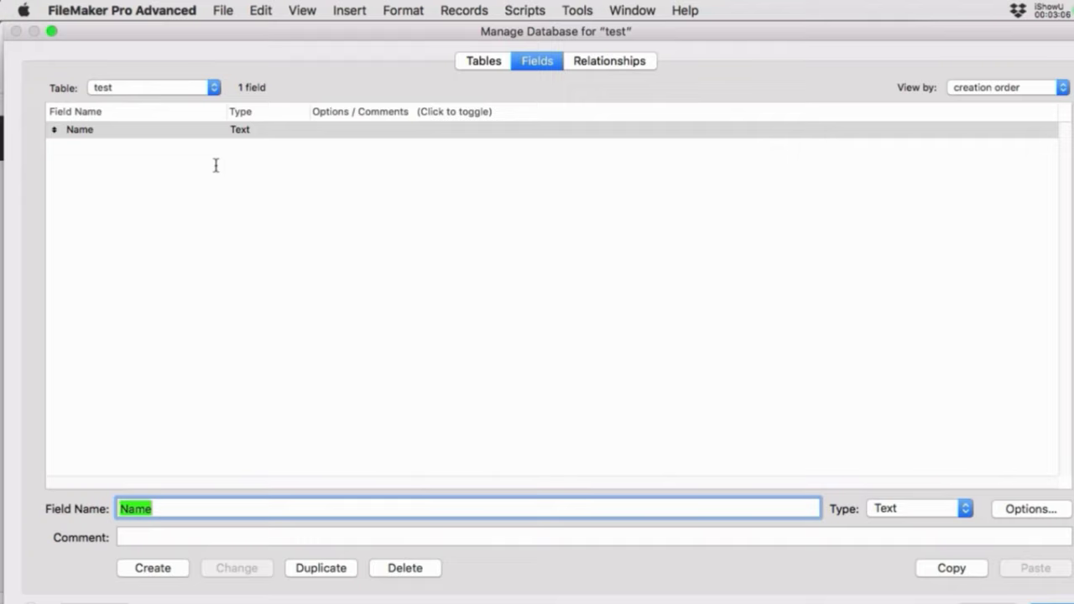
# - Create a Container field named Document #1
pyautogui.write('Document #')
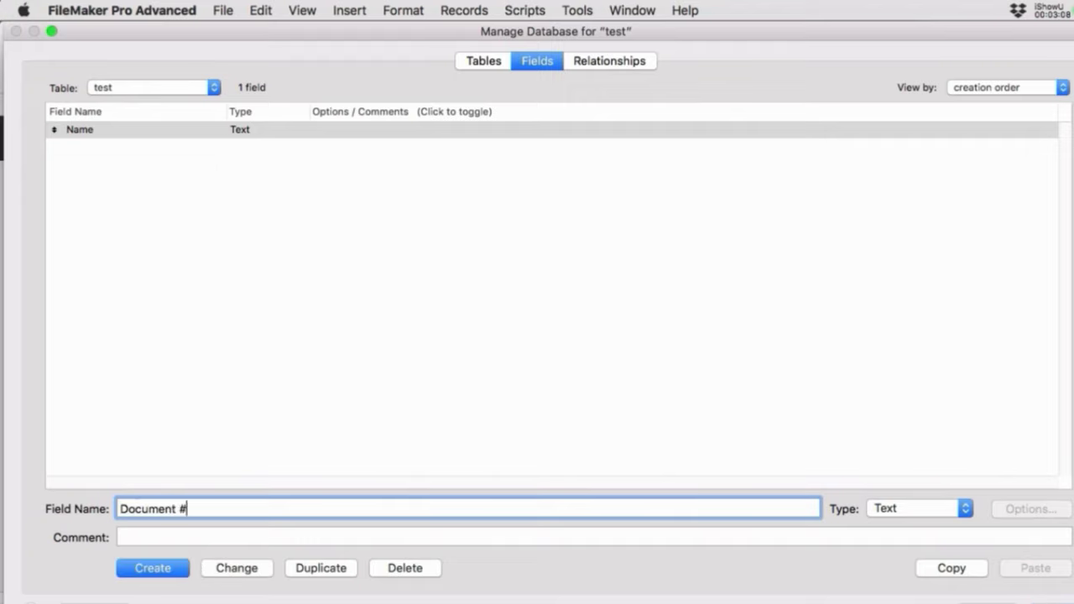
pyautogui.write('1')
pyautogui.click(902, 509)
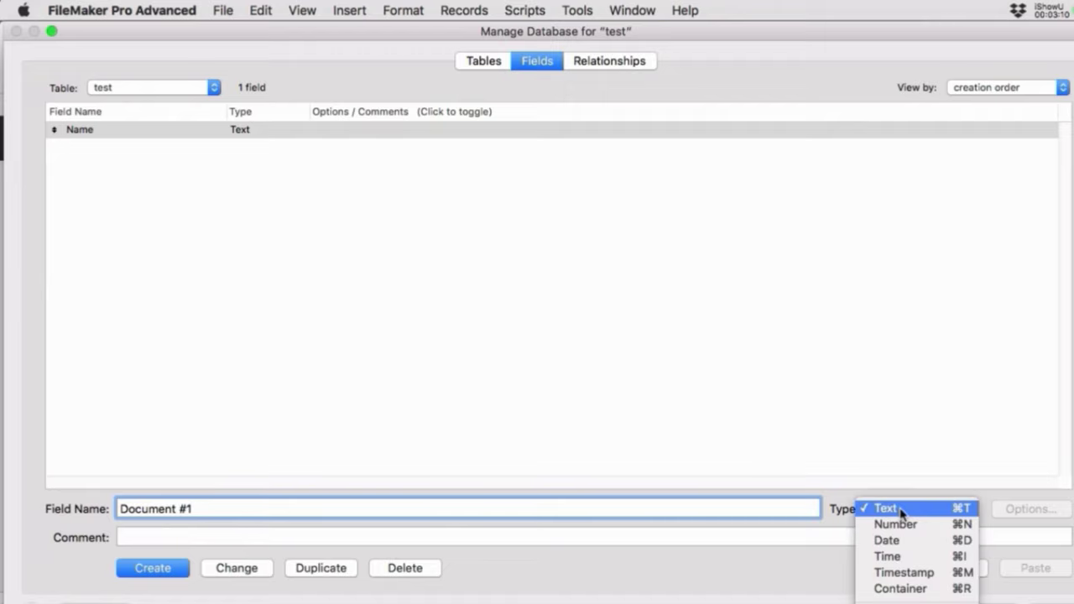
pyautogui.click(900, 557)
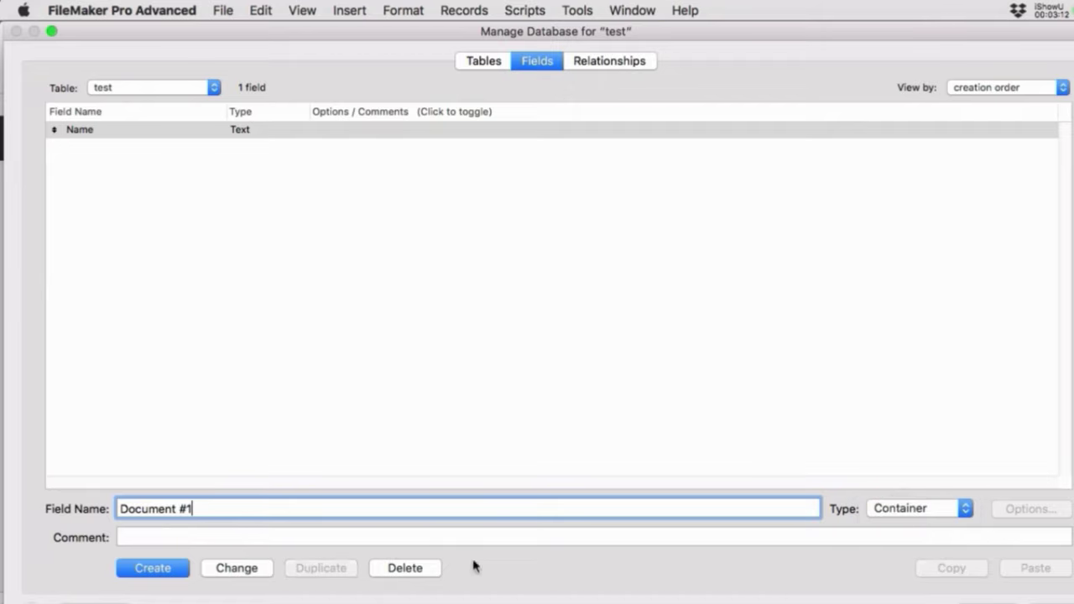
pyautogui.click(163, 568)
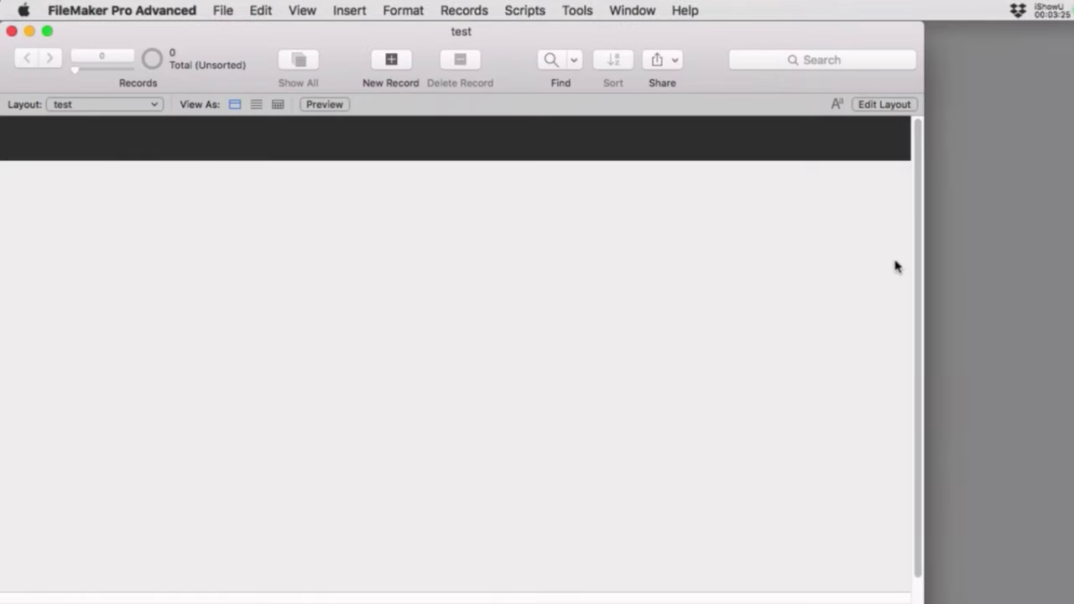
# - In Layout mode, place the Name field on the layout and widen it
pyautogui.click(884, 106)
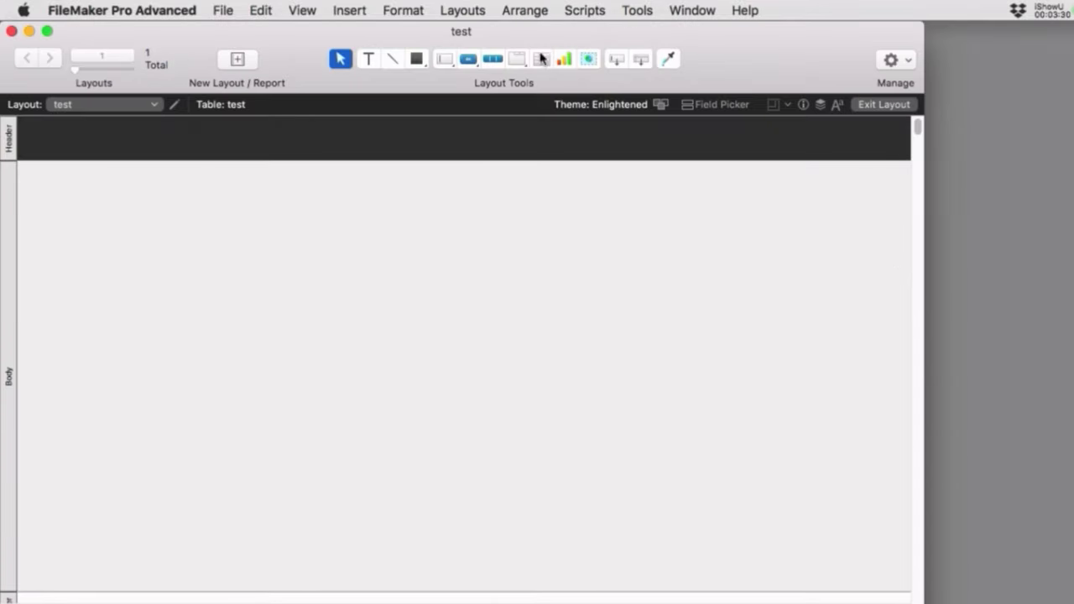
pyautogui.moveTo(618, 61); pyautogui.dragTo(284, 257)
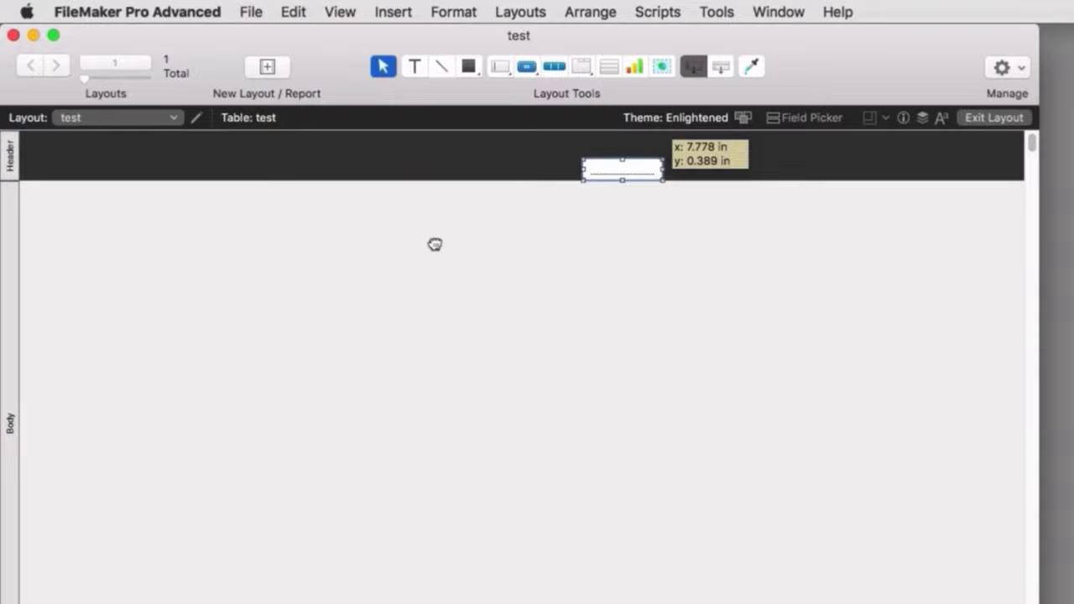
pyautogui.moveTo(331, 296); pyautogui.dragTo(332, 296)
pyautogui.doubleClick(868, 112)
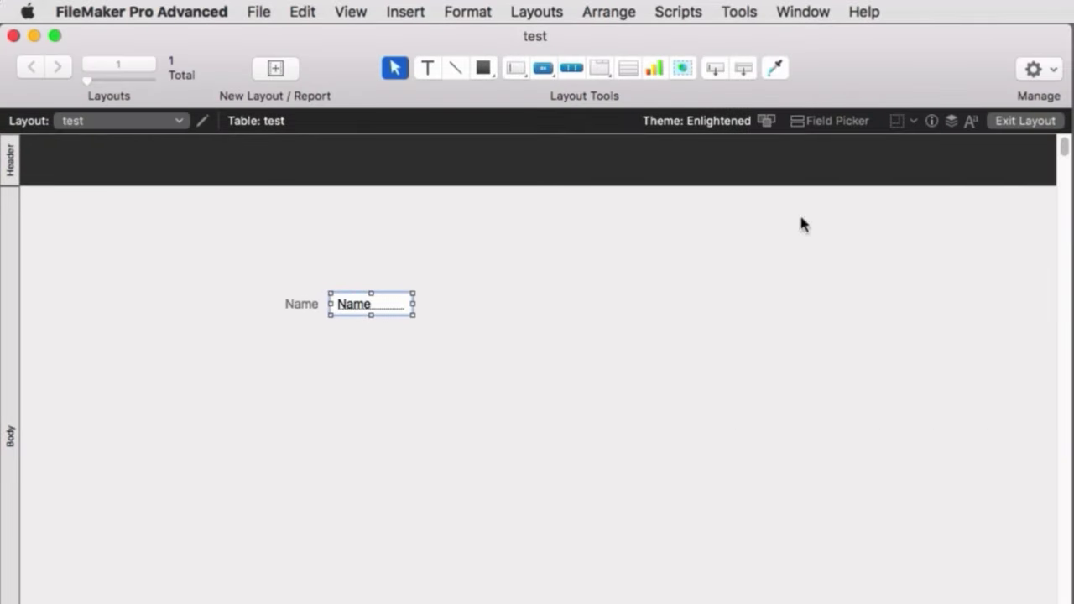
pyautogui.moveTo(412, 304); pyautogui.dragTo(584, 304)
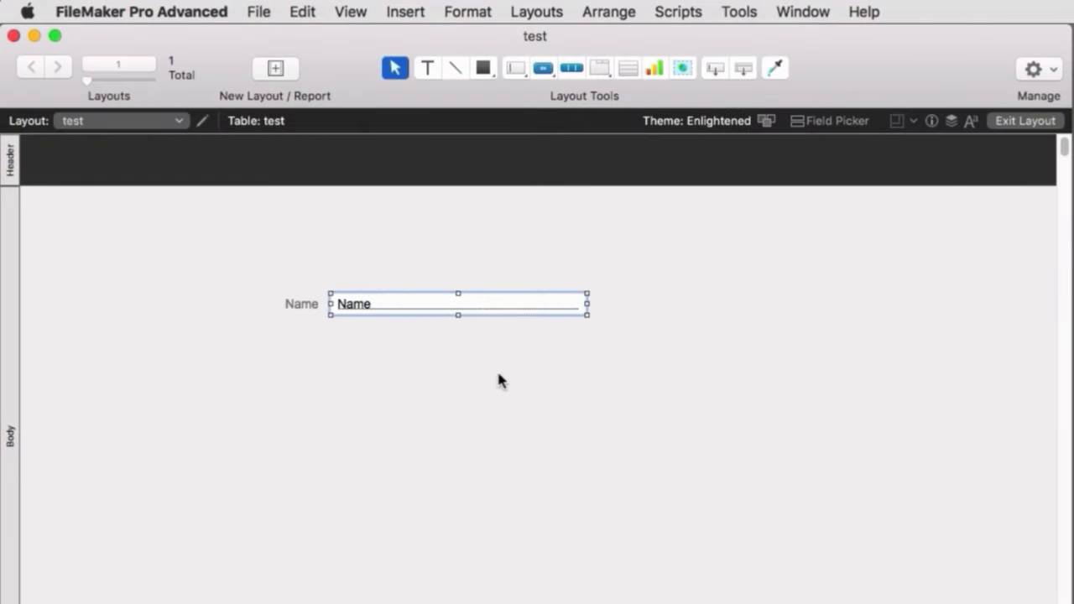
pyautogui.click(405, 351)
# - Add Document #1 below Name, enlarge it to about 2.2 × 2.5 in, and align its label
pyautogui.moveTo(715, 67); pyautogui.dragTo(327, 325)
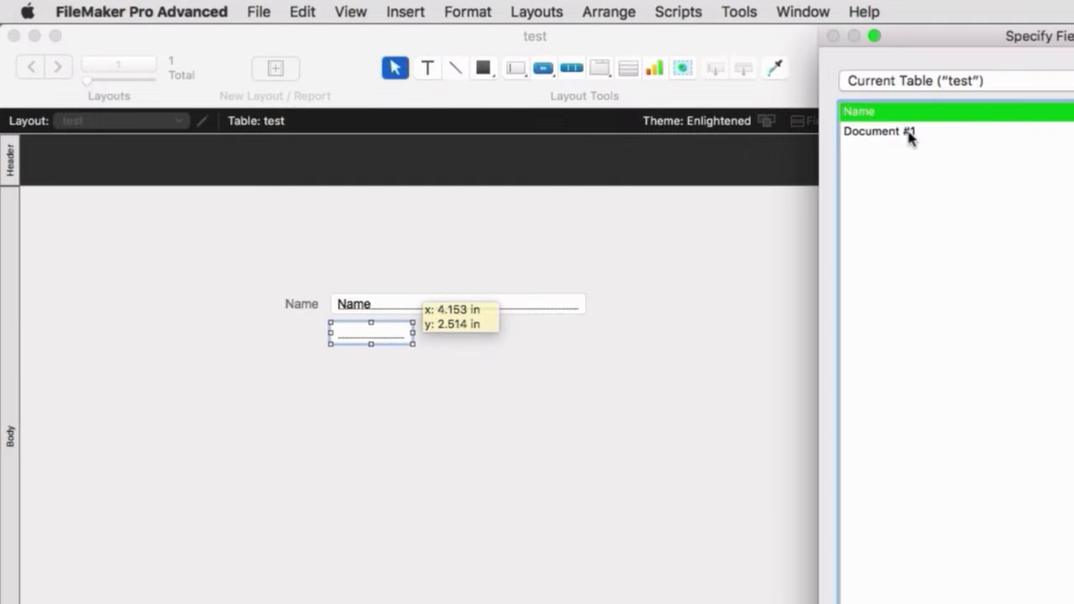
pyautogui.press('Escape')
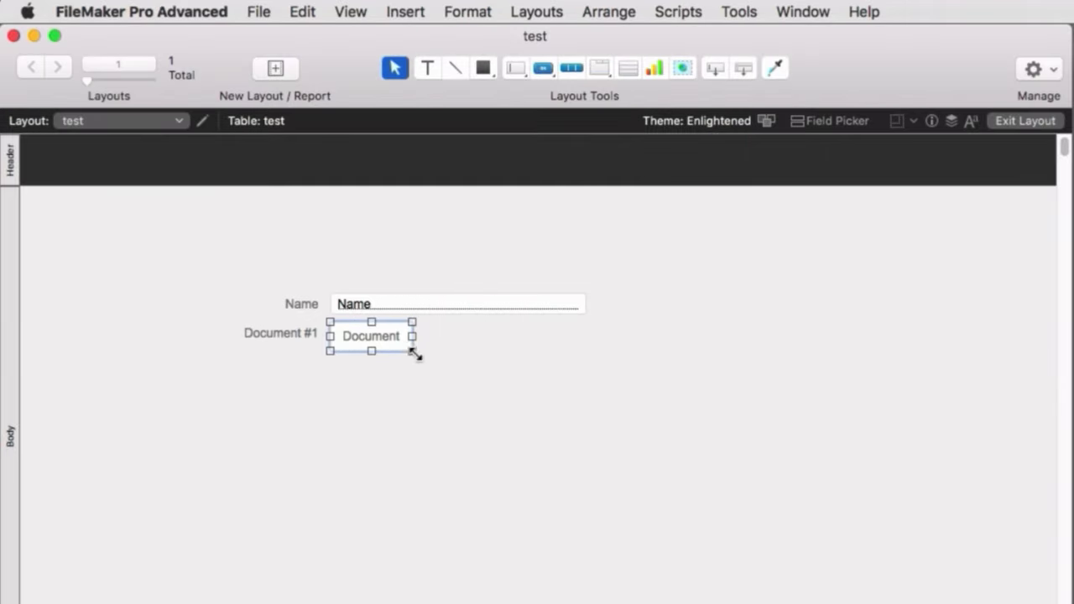
pyautogui.moveTo(413, 344); pyautogui.dragTo(505, 555)
pyautogui.moveTo(282, 334); pyautogui.dragTo(278, 338)
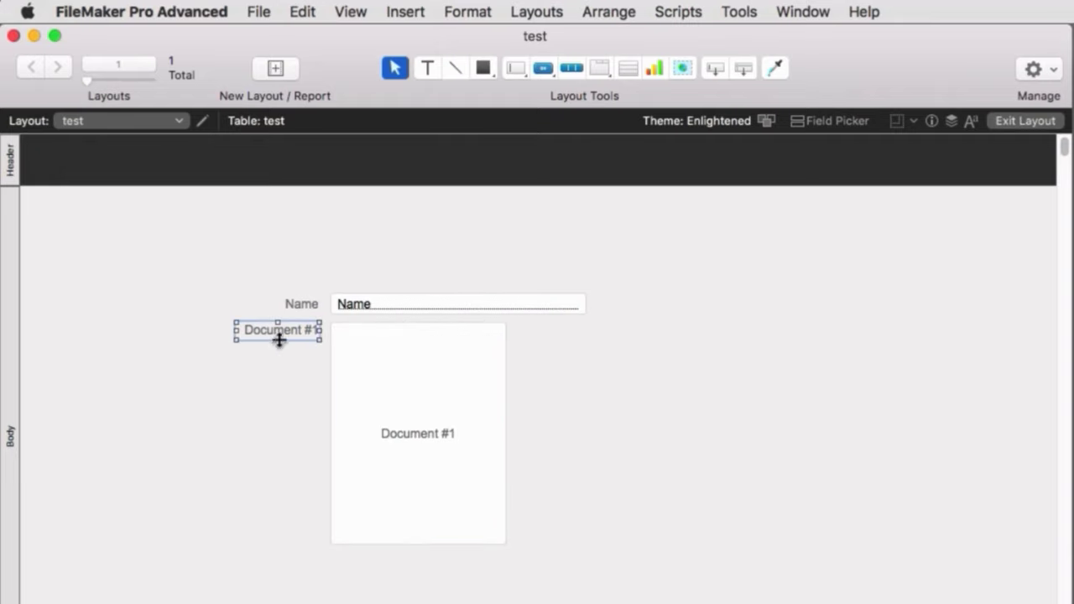
pyautogui.click(638, 409)
# - Add a new record and drag the desktop screenshot into its Document #1 container
pyautogui.click(1046, 119)
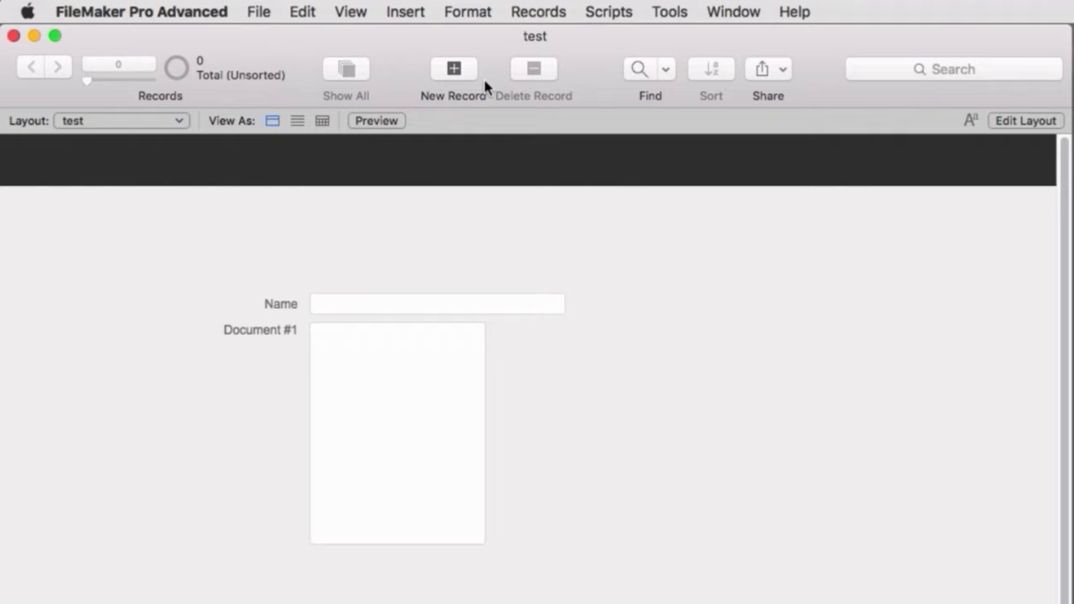
pyautogui.click(467, 77)
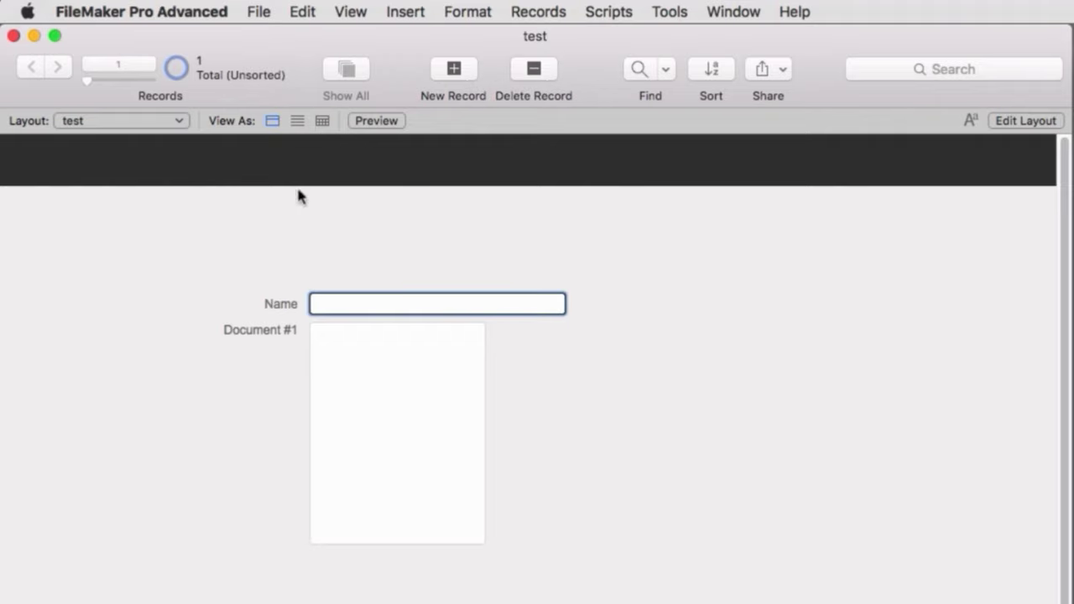
pyautogui.click(658, 441)
pyautogui.press('super+Tab')
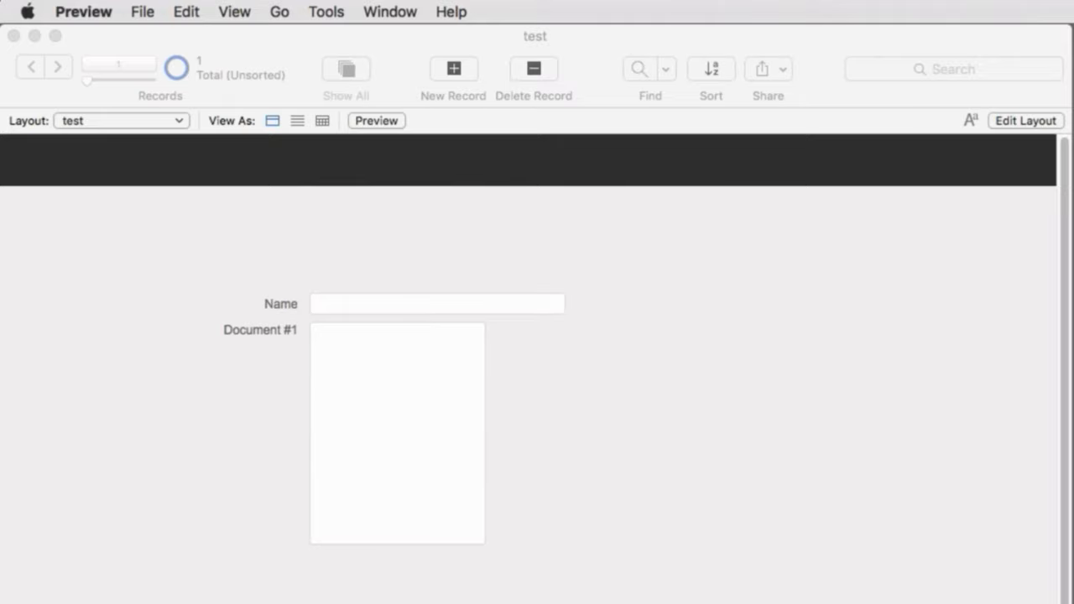
pyautogui.moveTo(536, 600); pyautogui.dragTo(389, 411)
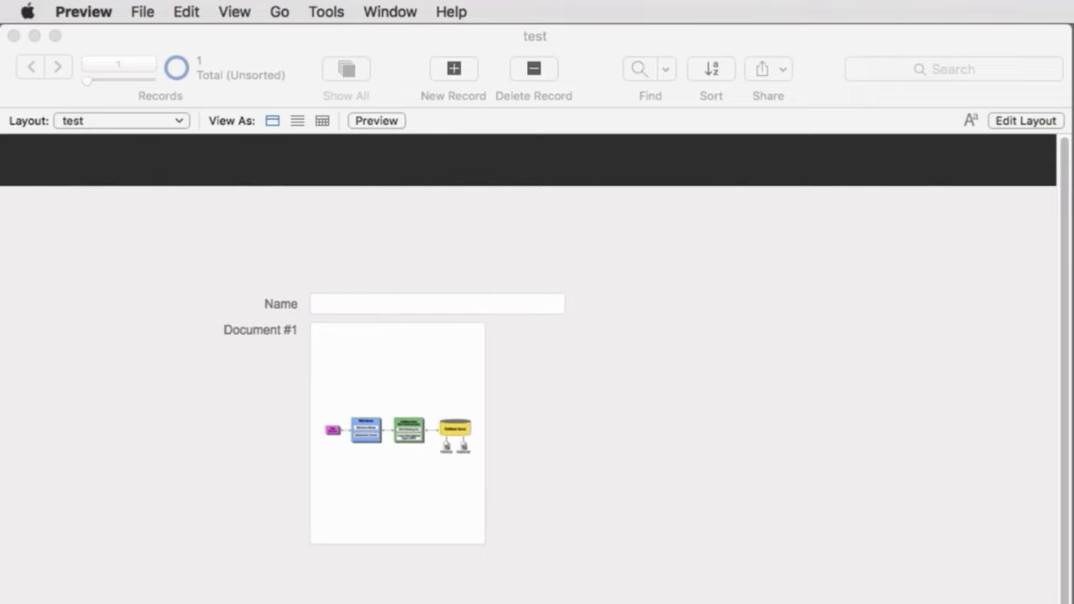
# - Delete the original screenshot file from the desktop
pyautogui.click(983, 266)
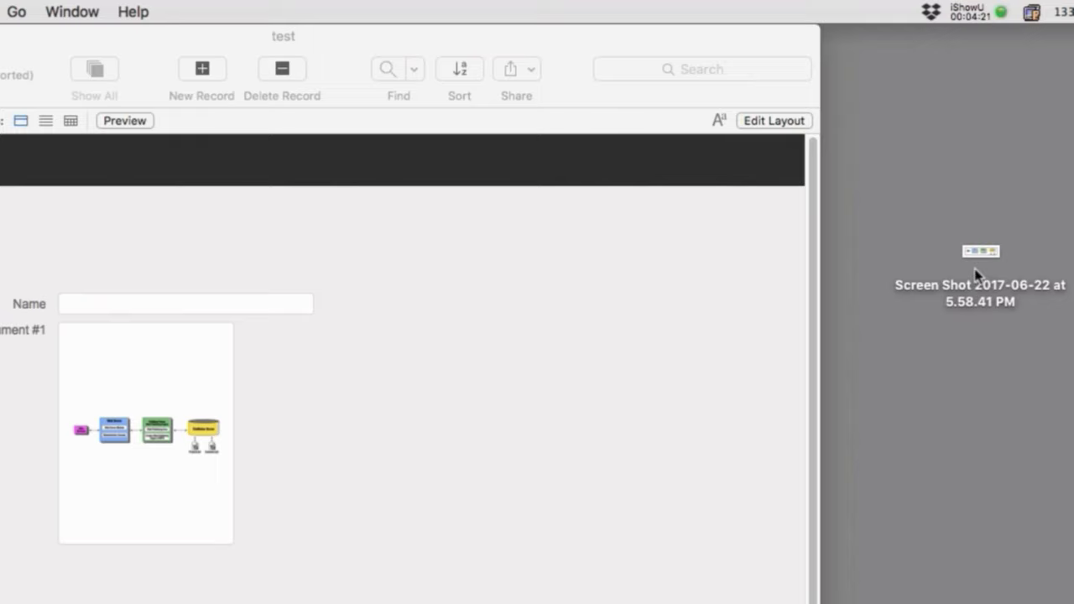
pyautogui.click(978, 270)
pyautogui.press('super+BackSpace')
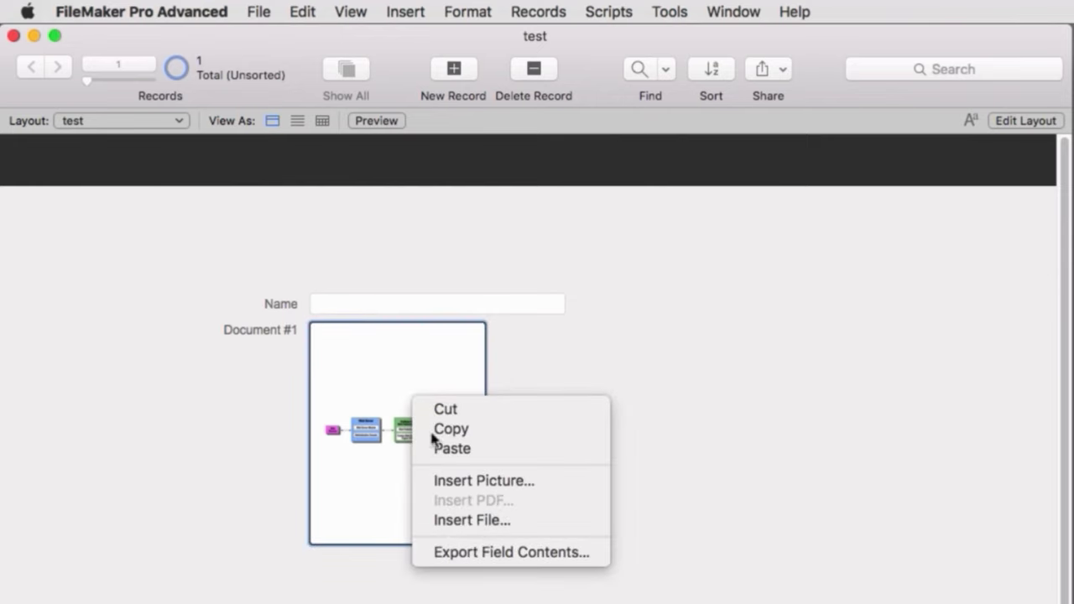
# - Export the Document #1 screenshot to the Desktop with auto-open enabled, then close the viewer
pyautogui.click(484, 557)
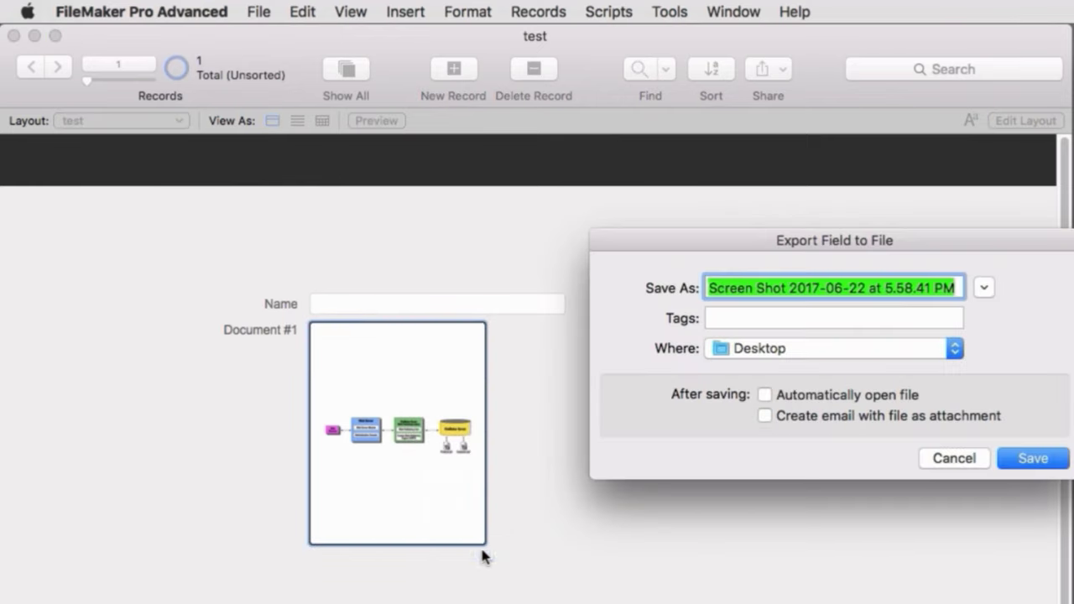
pyautogui.click(882, 396)
pyautogui.click(1026, 458)
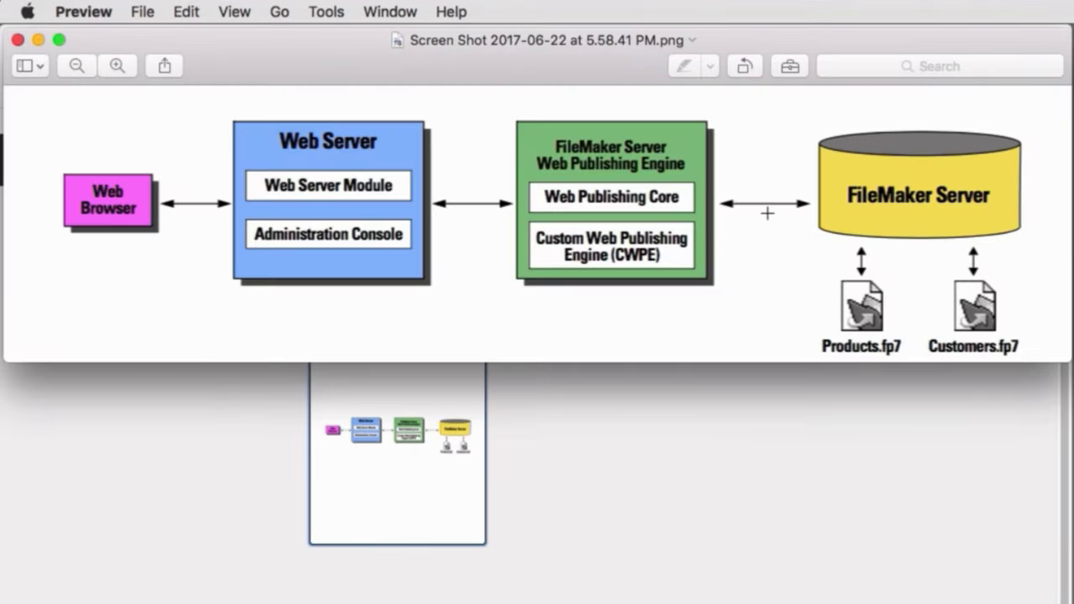
pyautogui.press('super+w')
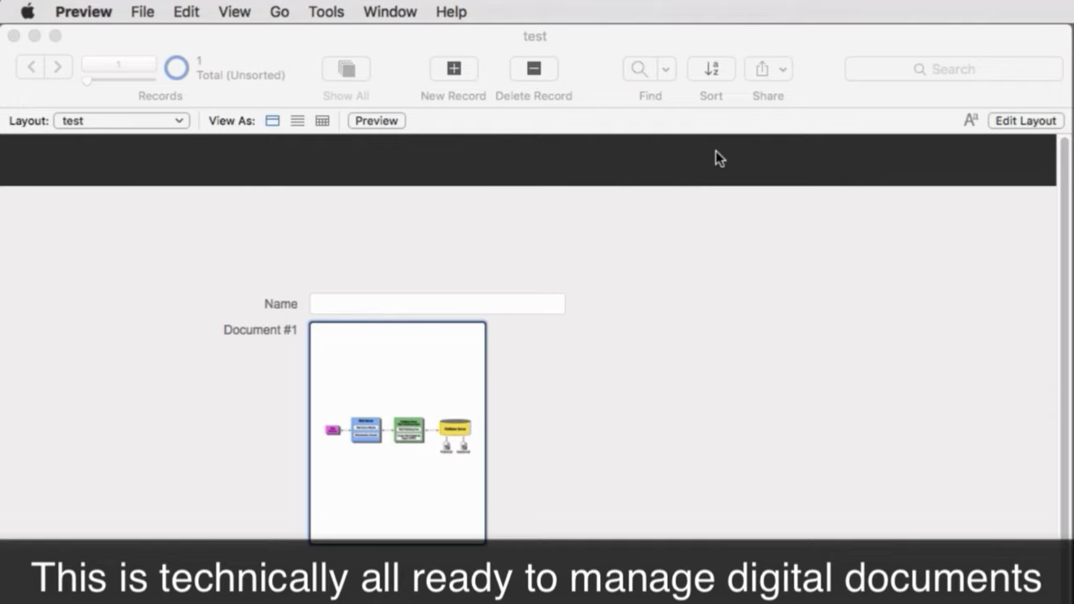
# - Close the test database and open RCC_Policy_Checklist_archive from Open Recent
pyautogui.click(715, 158)
pyautogui.press('super+w')
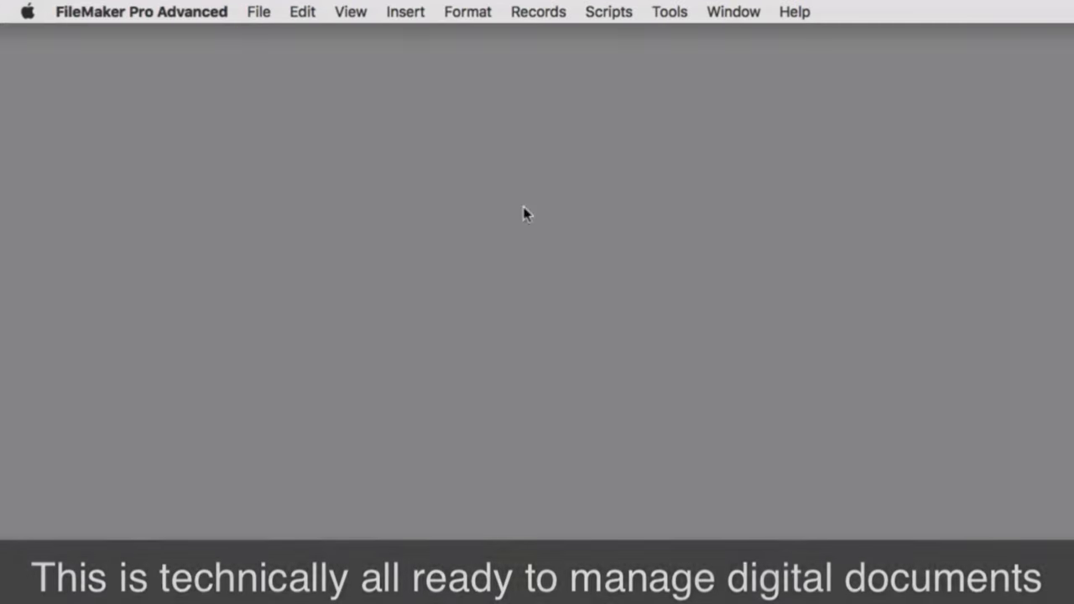
pyautogui.click(253, 10)
pyautogui.moveTo(255, 130)
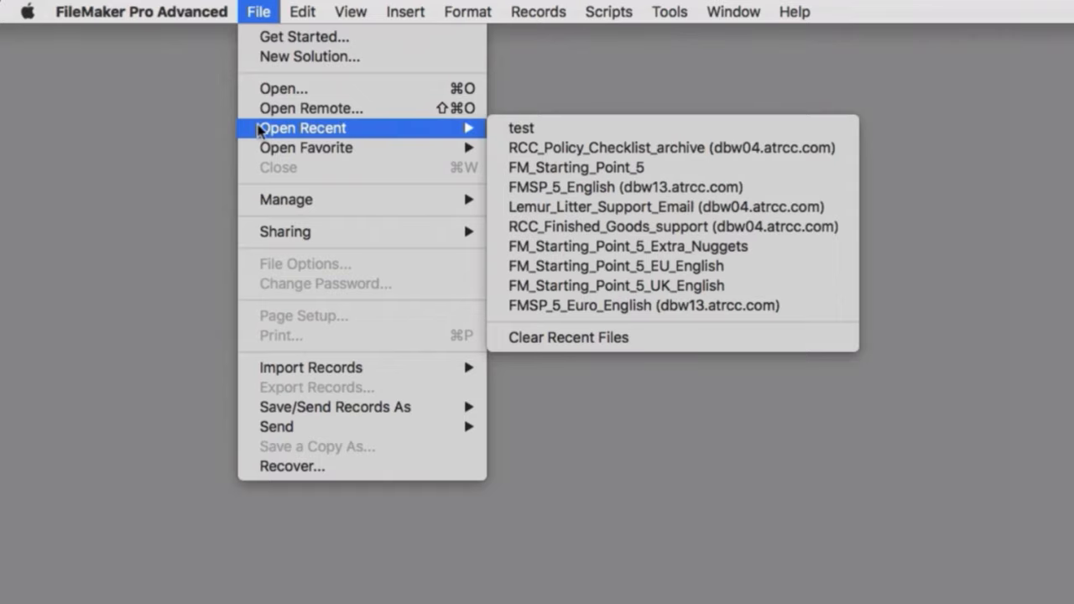
pyautogui.click(680, 148)
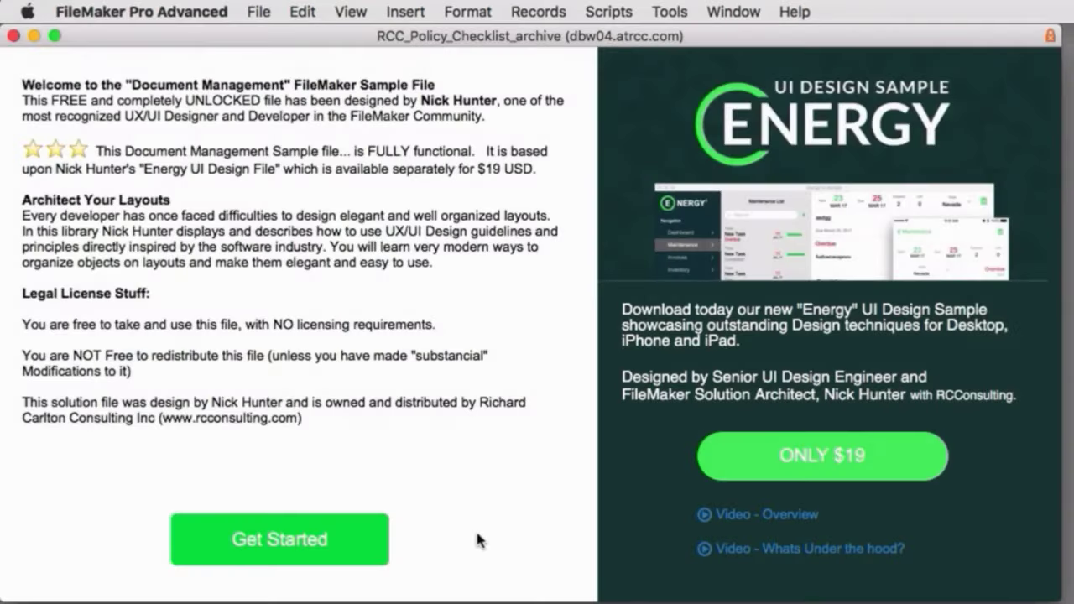
# - Enter the Documents layout, enlarge the window, and list the Checklists documents
pyautogui.click(282, 541)
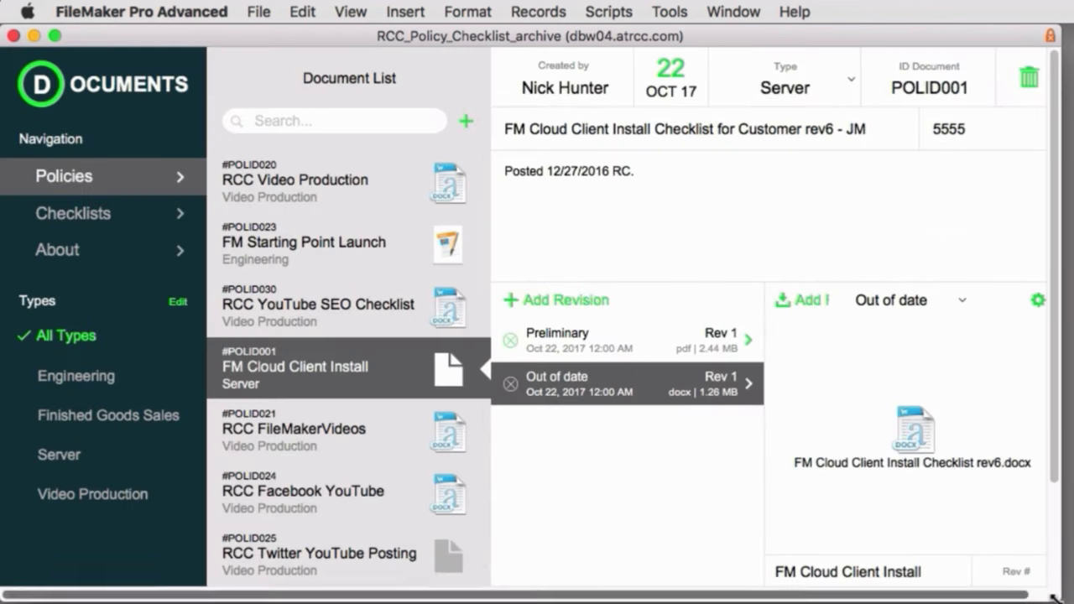
pyautogui.moveTo(1053, 597); pyautogui.dragTo(1073, 600)
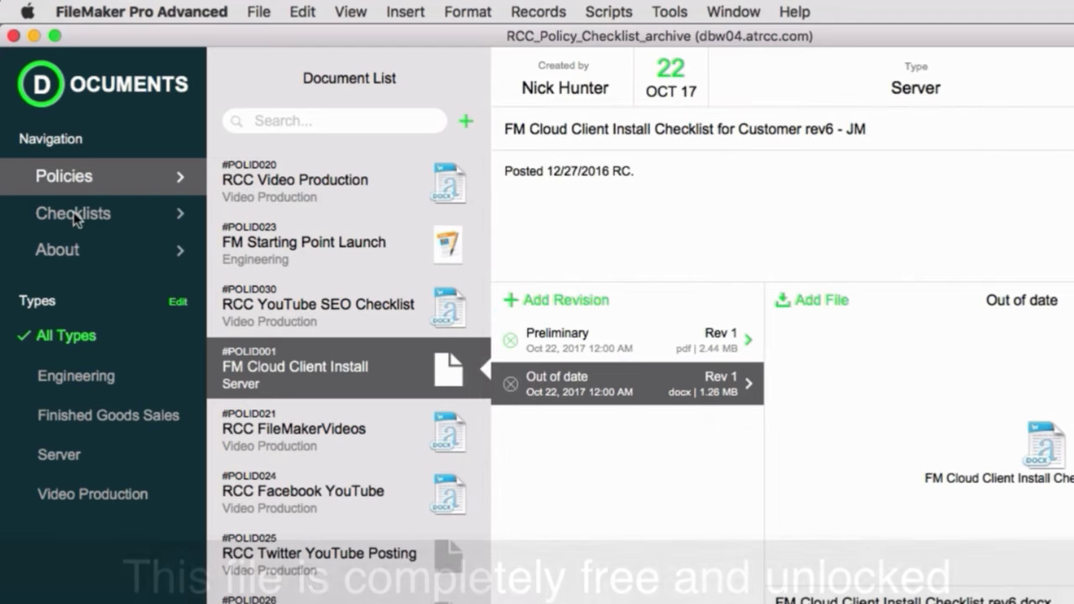
pyautogui.click(73, 216)
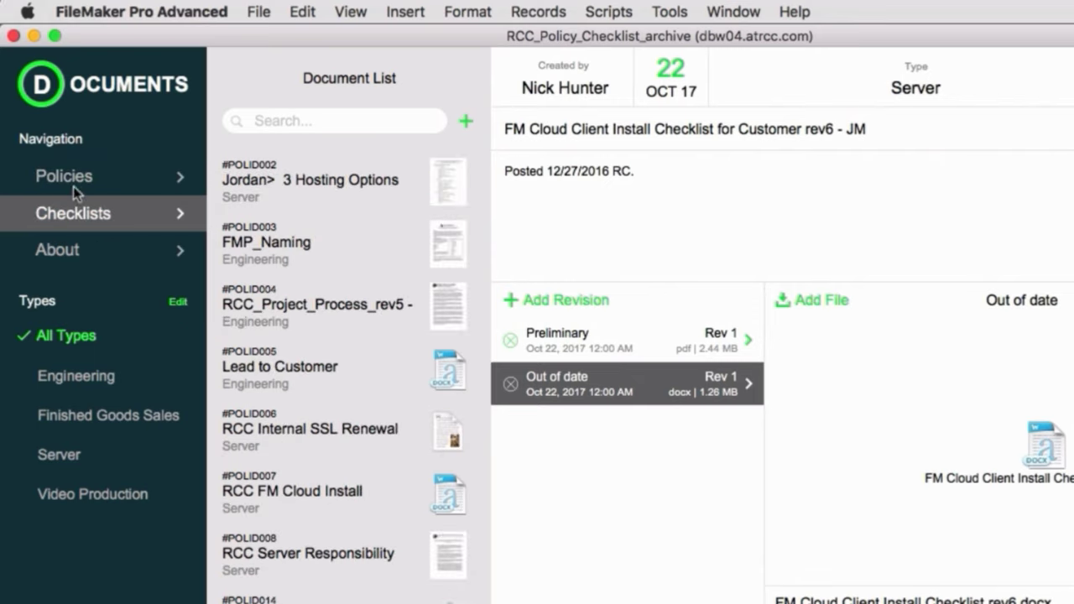
pyautogui.click(75, 192)
pyautogui.click(82, 212)
pyautogui.scroll(-3, 336, 504)
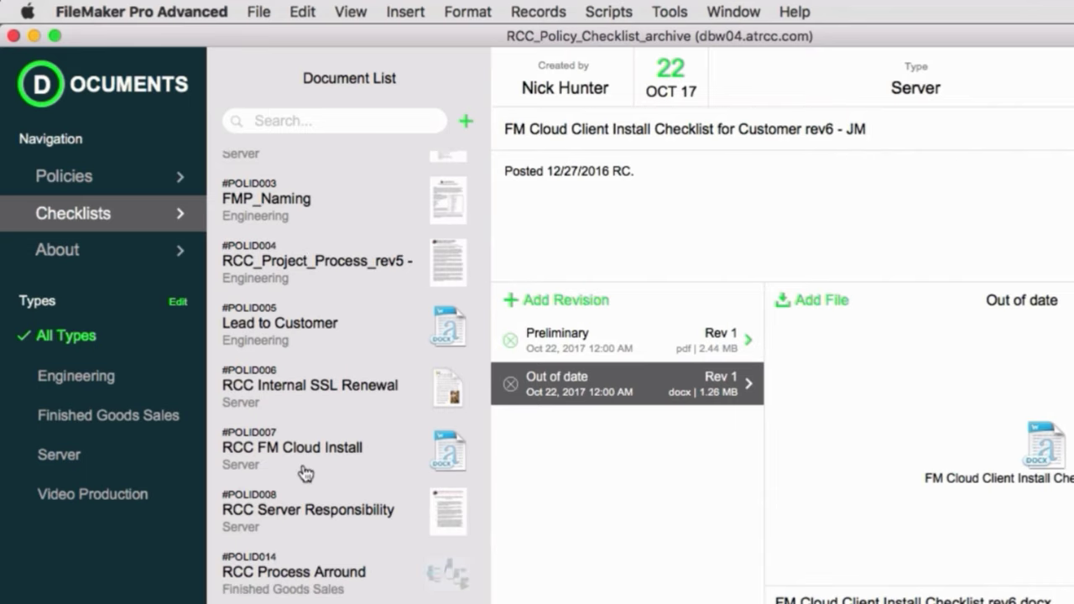
pyautogui.scroll(-1, 305, 474)
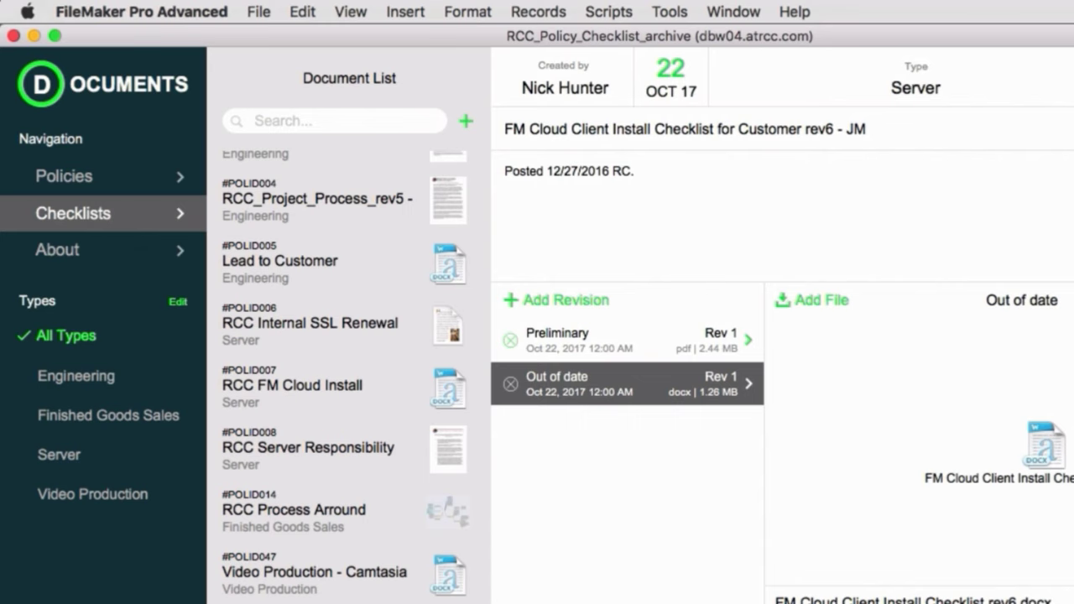
pyautogui.scroll(3, 306, 482)
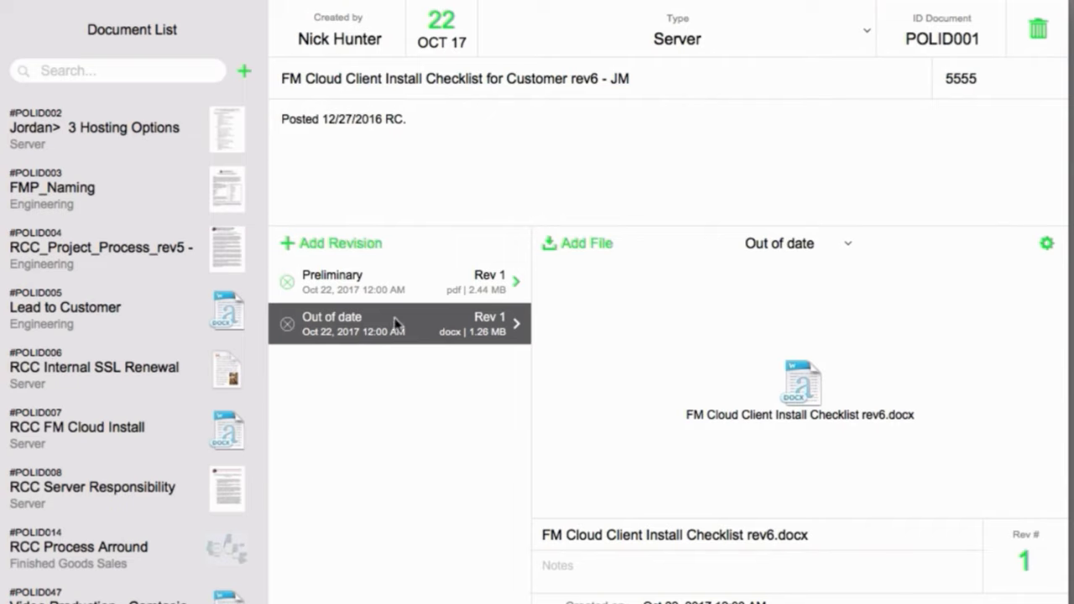
# - Open FMP_Naming's Current revision, FMP_Naming Conventions_rev9.pdf, in an external viewer
pyautogui.click(70, 200)
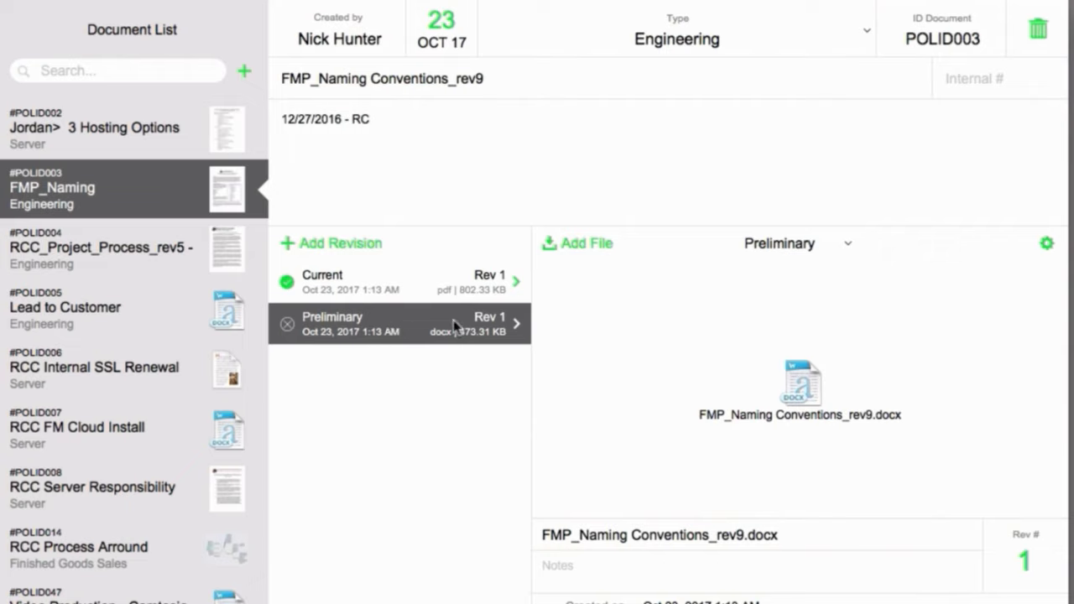
pyautogui.click(383, 285)
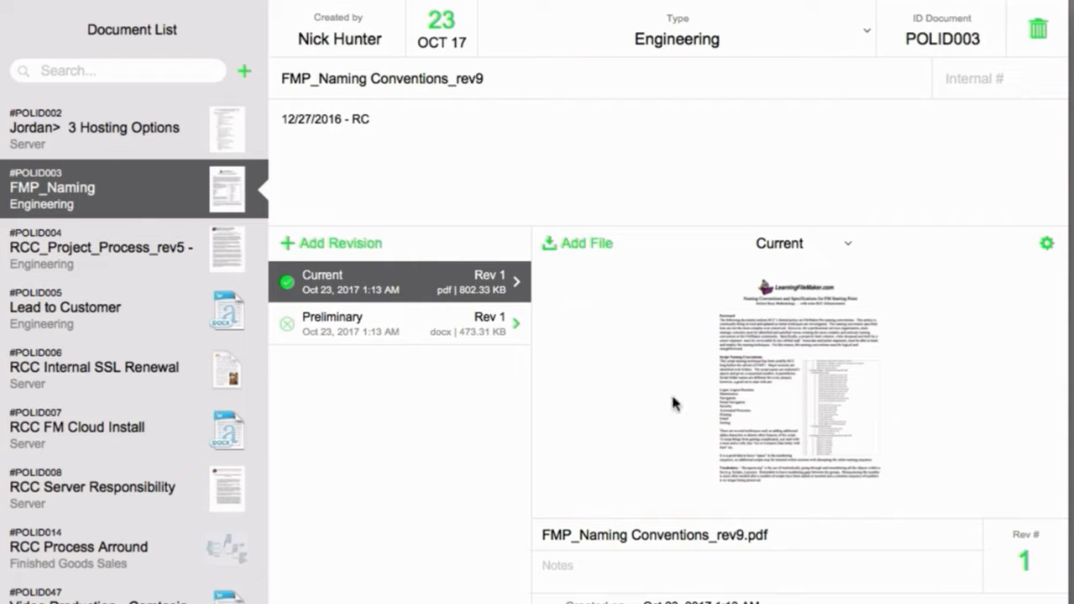
pyautogui.click(1046, 245)
pyautogui.click(880, 212)
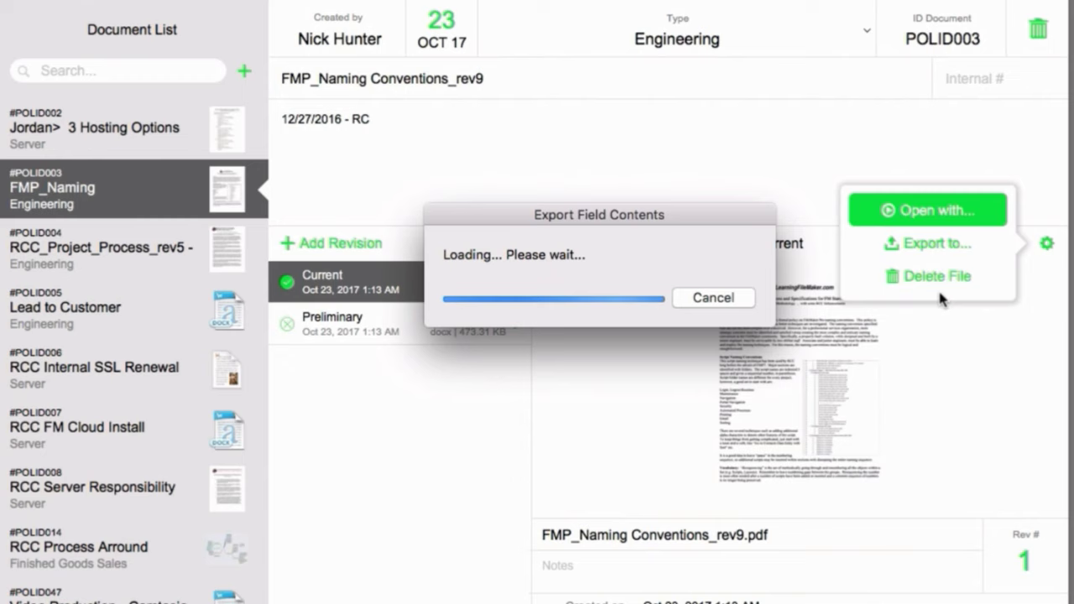
# - Zoom the Preview window and scroll through the rev9 naming-conventions PDF, returning to the title page
pyautogui.doubleClick(379, 10)
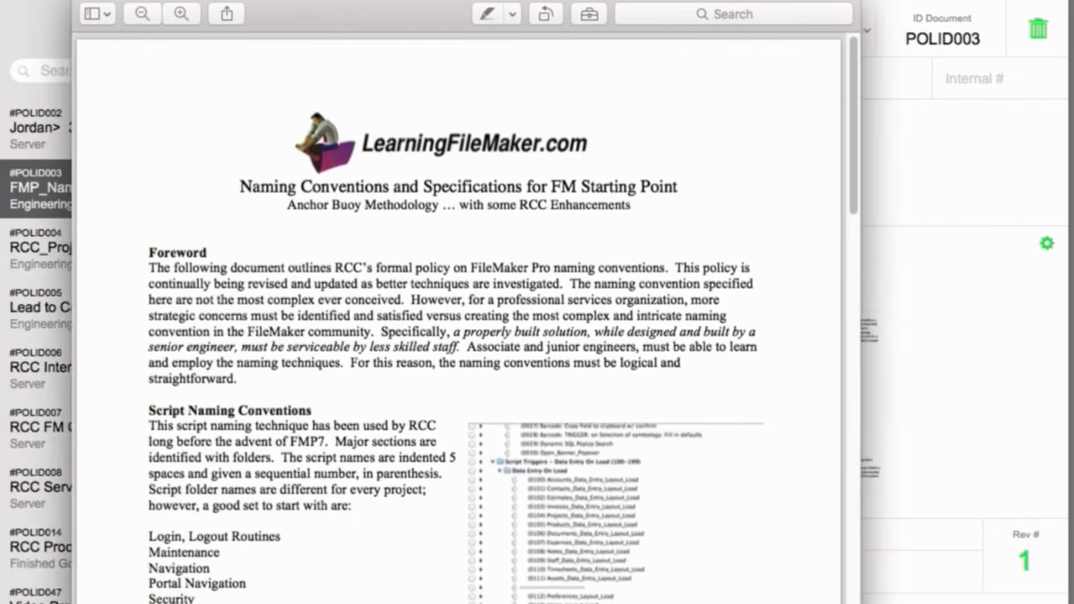
pyautogui.scroll(-10, 699, 492)
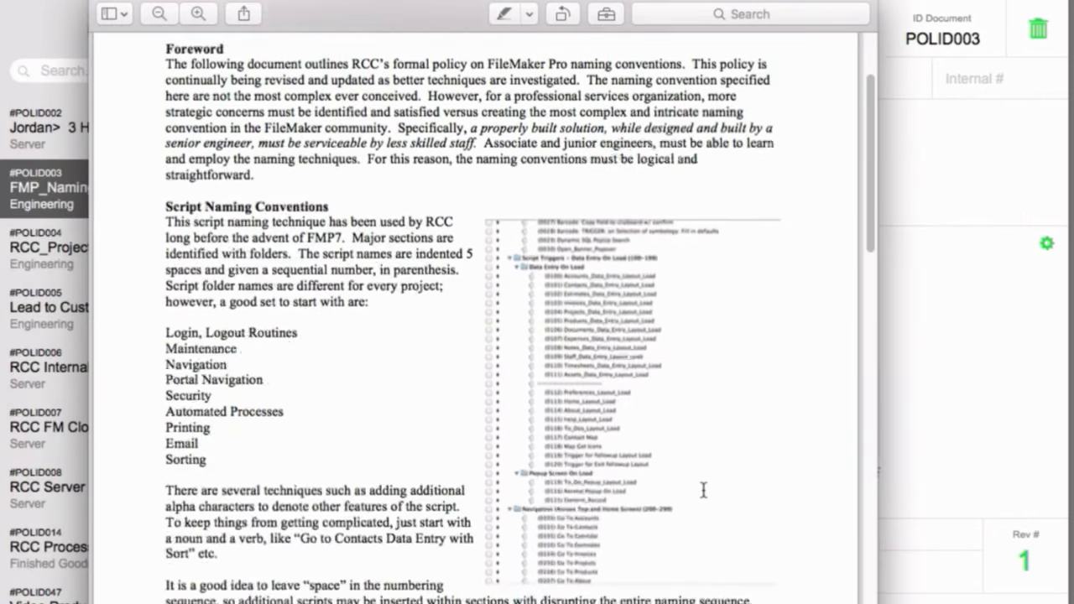
pyautogui.scroll(-20, 703, 493)
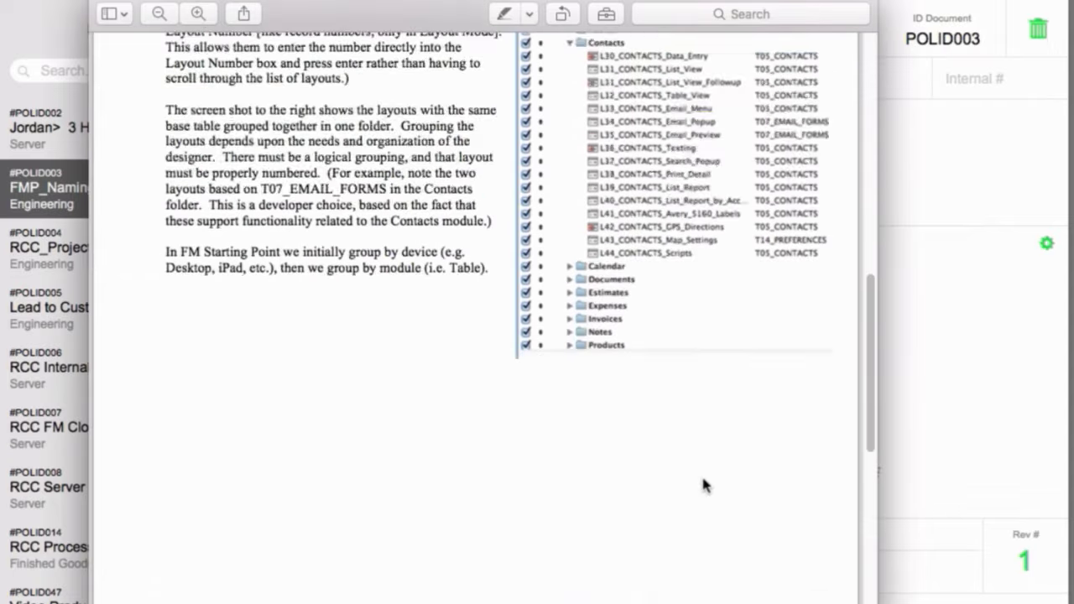
pyautogui.scroll(-15, 704, 478)
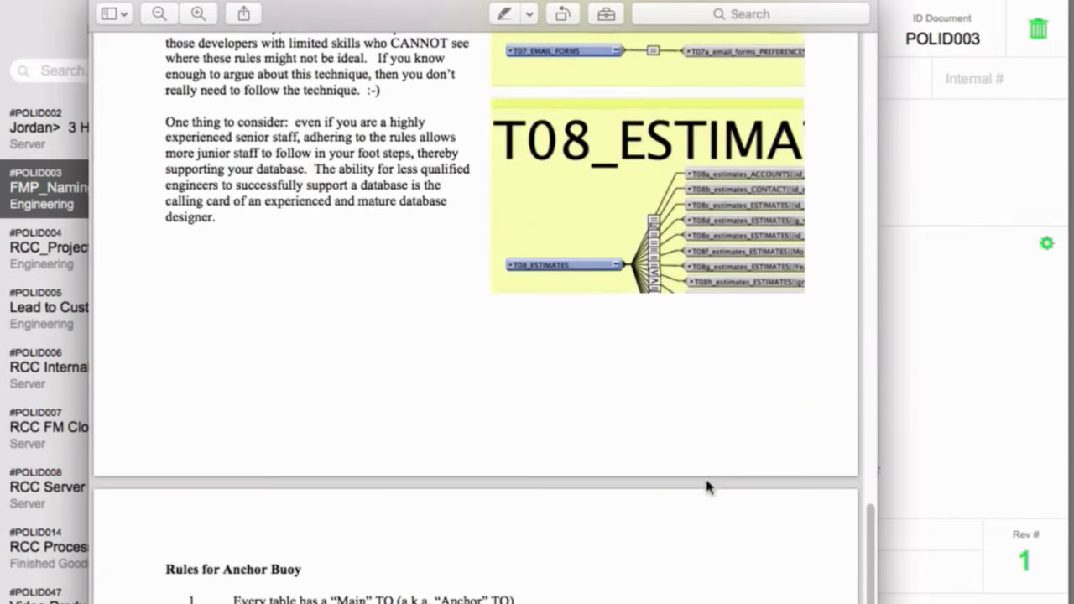
pyautogui.scroll(-7, 707, 486)
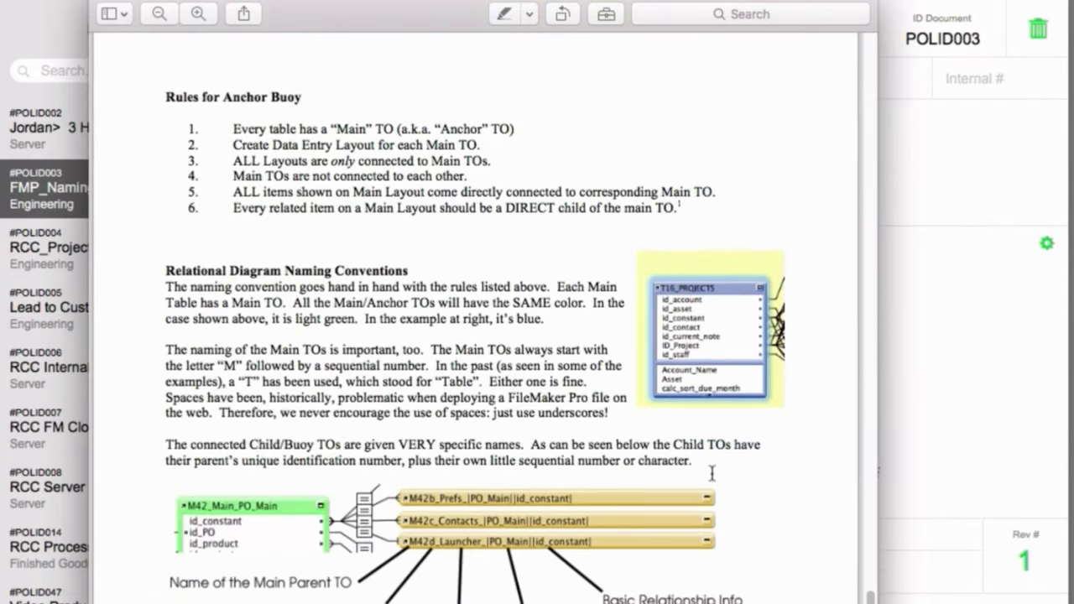
pyautogui.scroll(20, 709, 468)
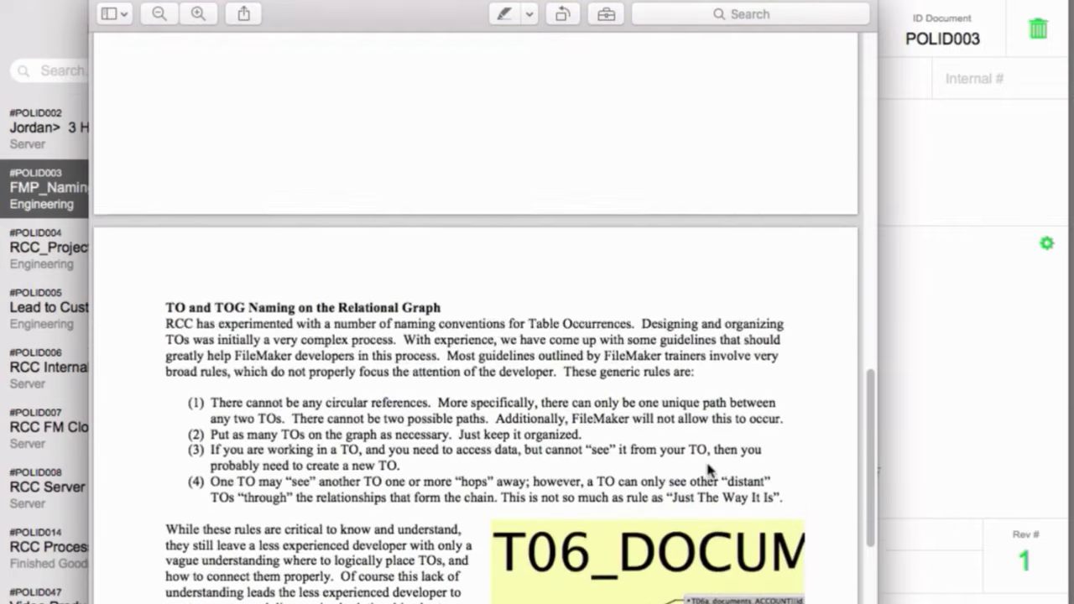
pyautogui.scroll(20, 599, 270)
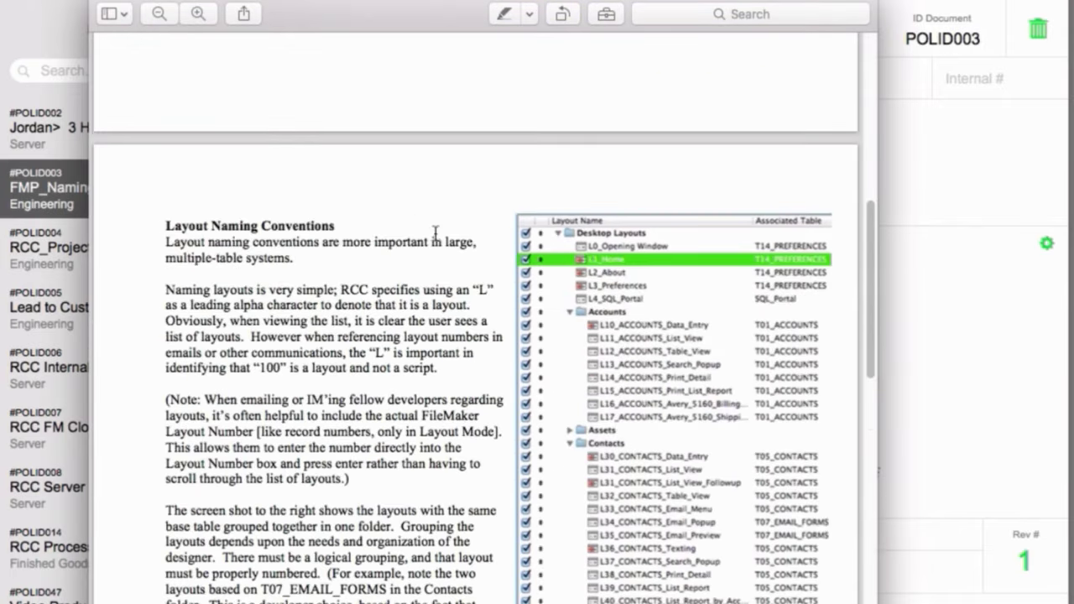
pyautogui.scroll(10, 444, 288)
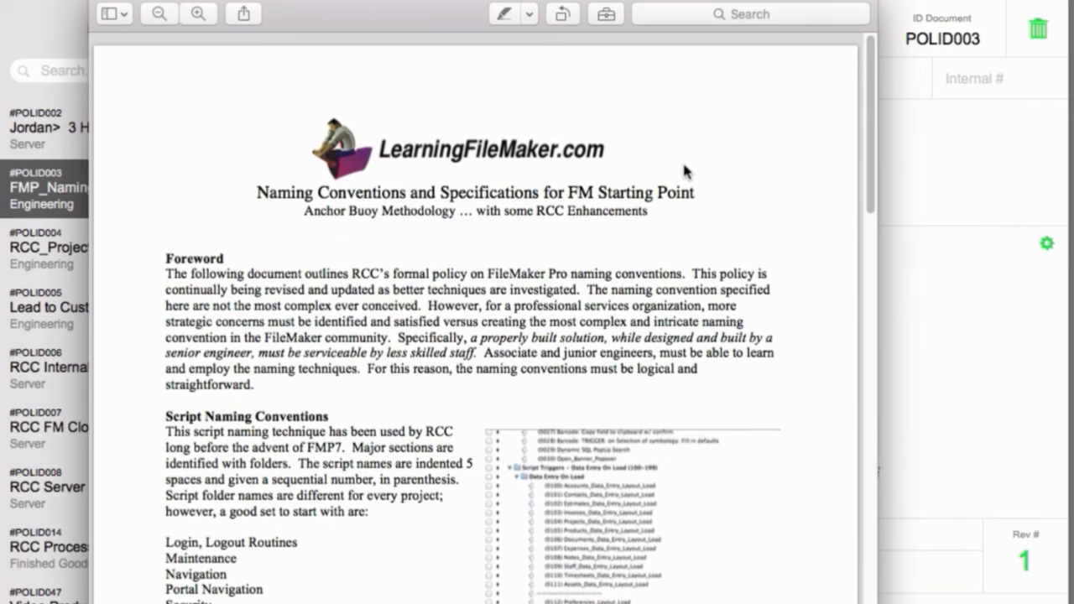
# - Close the PDF, open the Preliminary FMP_Naming Conventions_rev9.docx in Word, then quit Word
pyautogui.press('super+w')
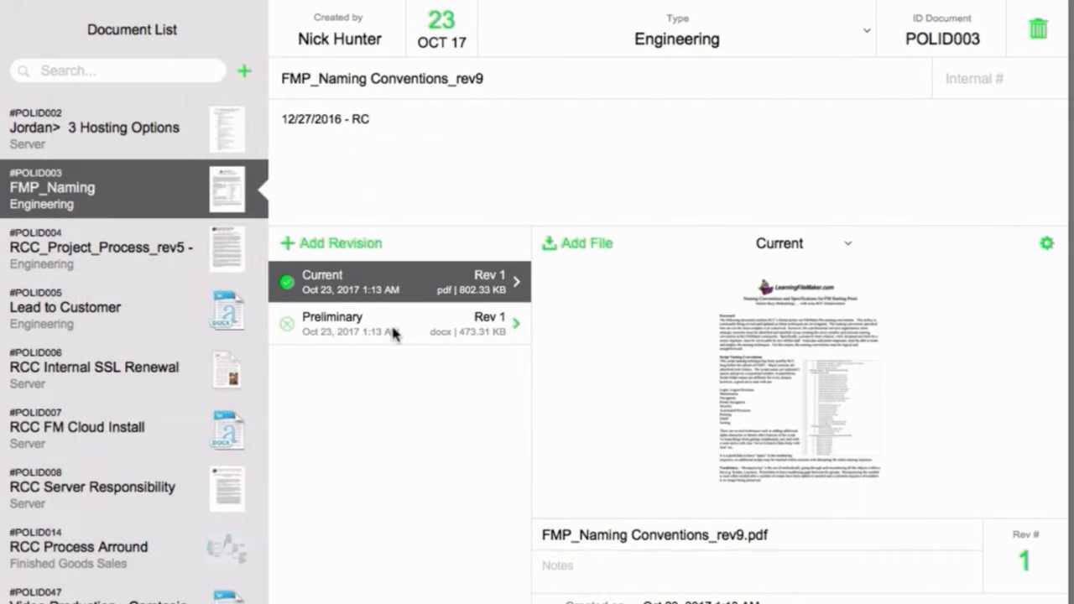
pyautogui.click(335, 331)
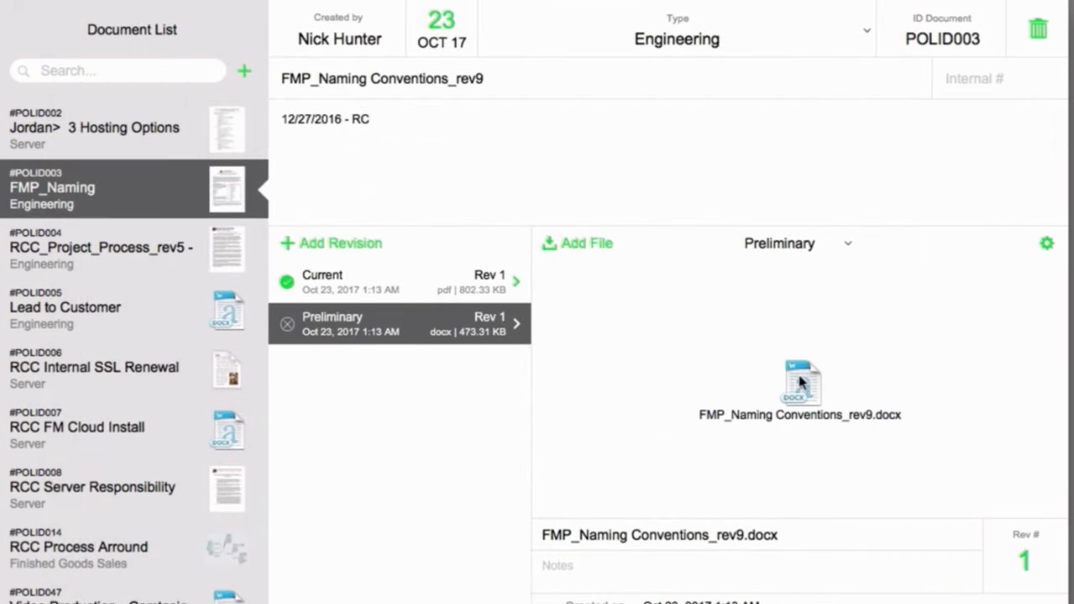
pyautogui.click(1046, 243)
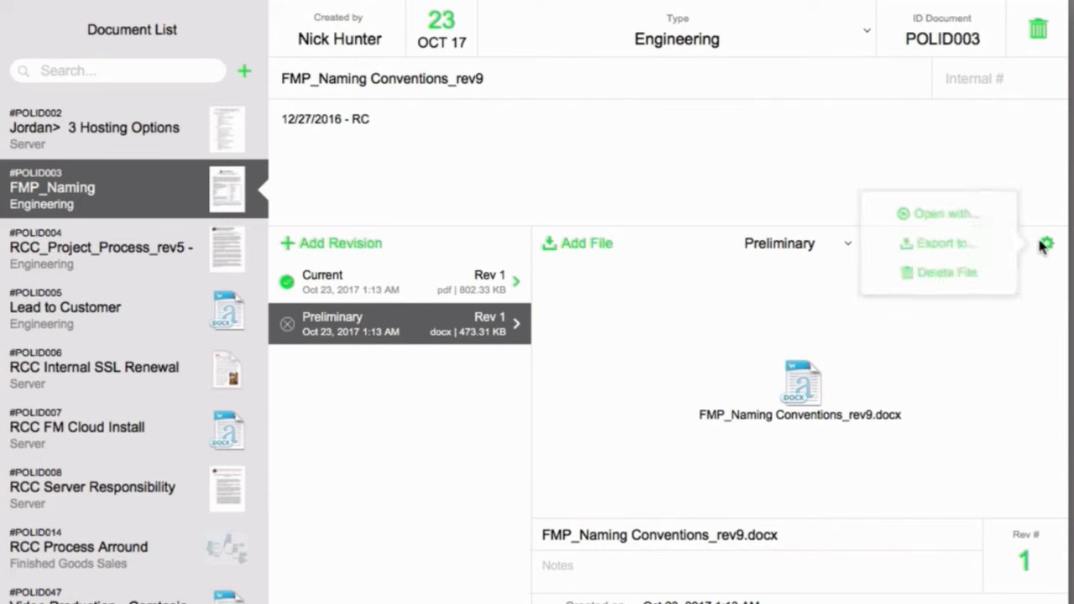
pyautogui.click(947, 214)
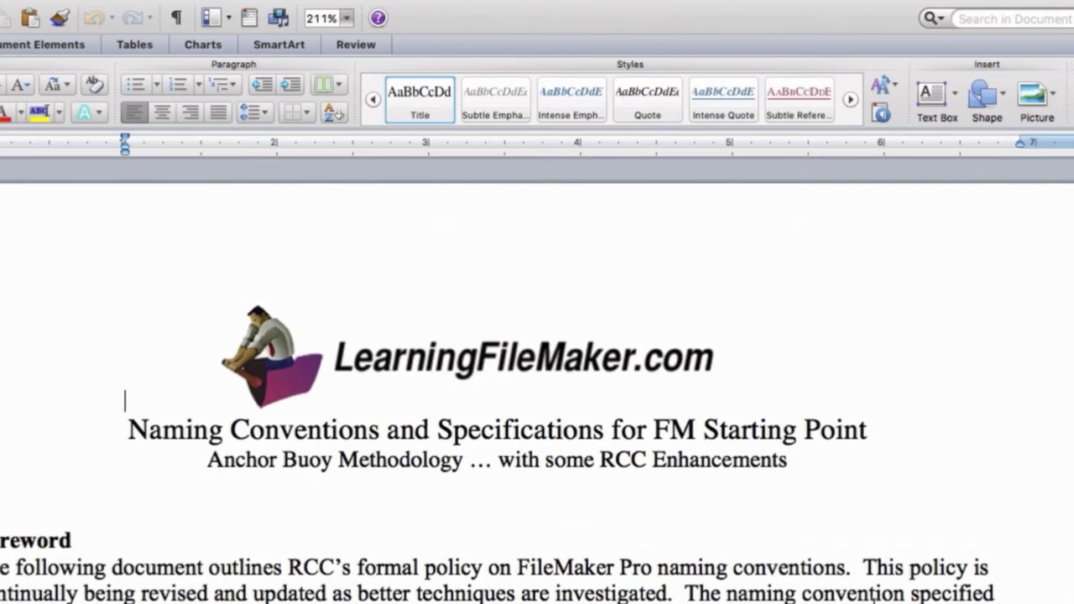
pyautogui.scroll(-20, 873, 587)
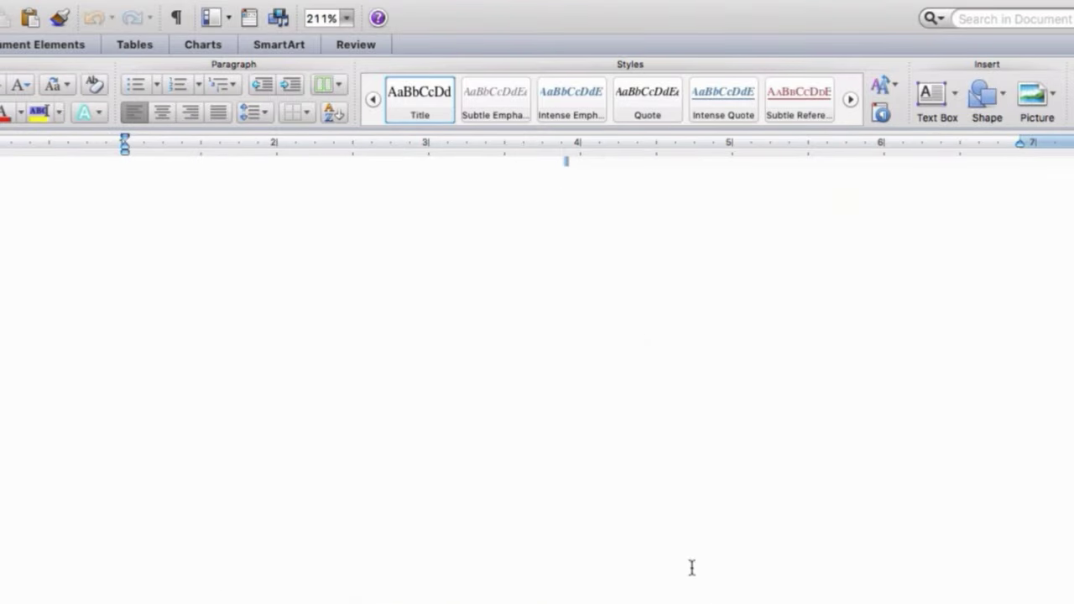
pyautogui.press('super+q')
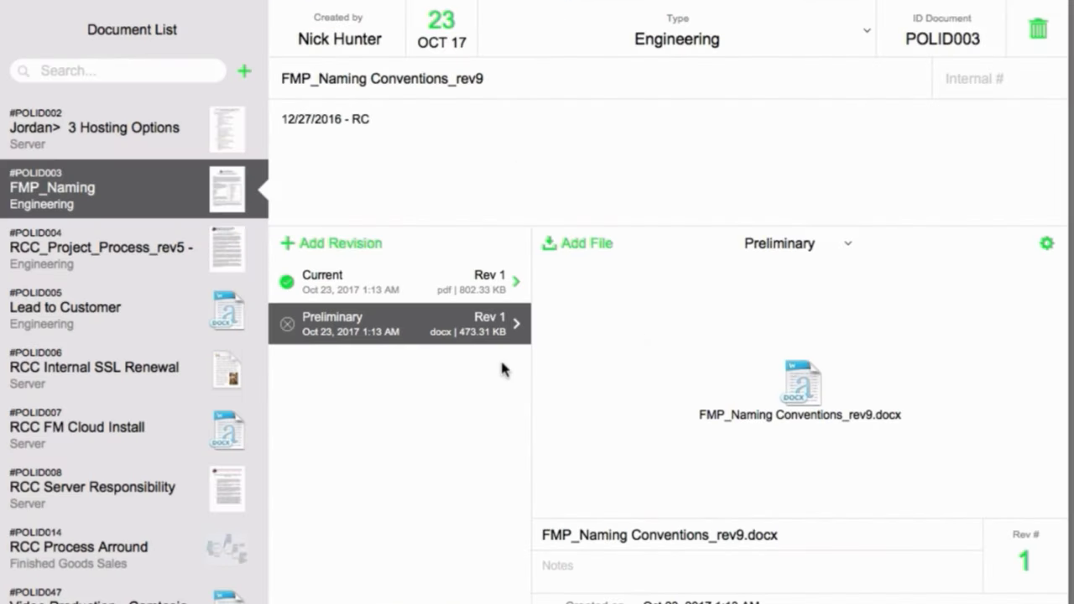
# - Leave the PDF revision Current and change the Preliminary docx revision's status to Current (source)
pyautogui.click(321, 283)
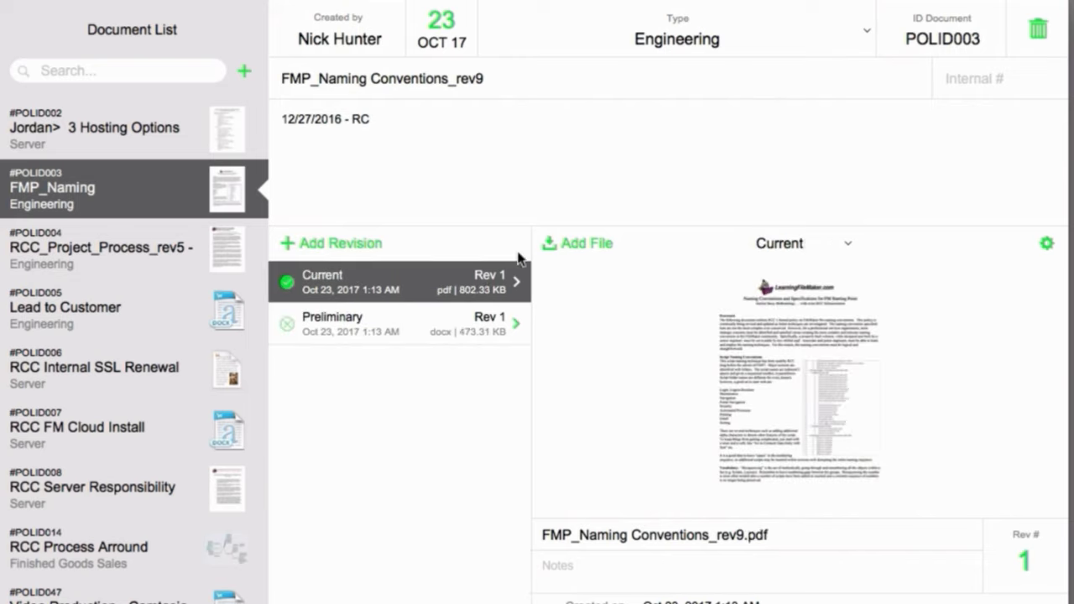
pyautogui.click(803, 244)
pyautogui.click(793, 247)
pyautogui.click(397, 323)
pyautogui.click(780, 244)
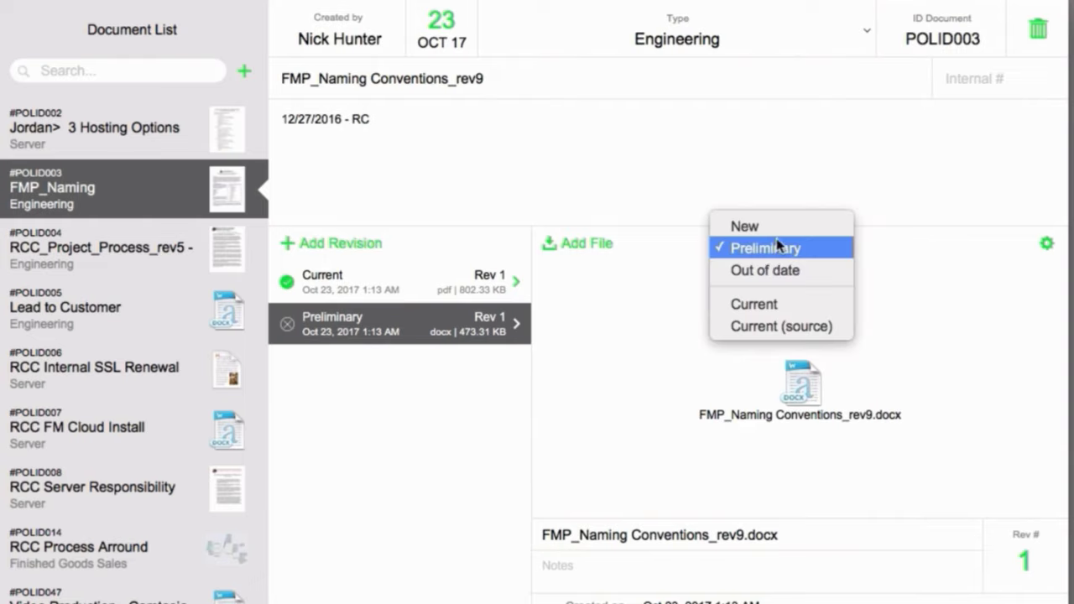
pyautogui.click(780, 327)
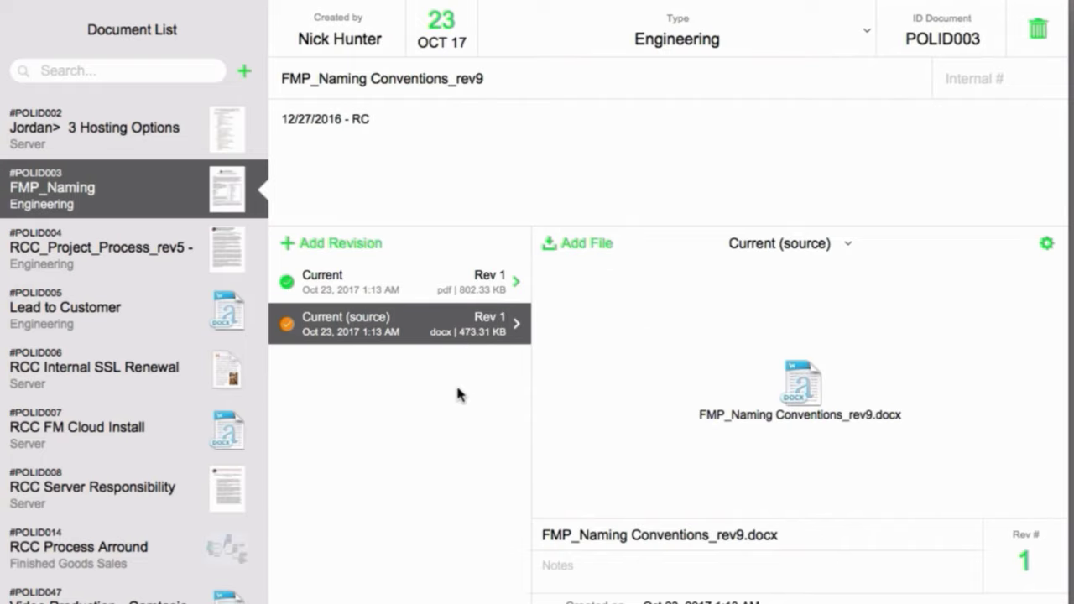
# - Export FMP_Naming Conventions_rev9.docx from the docx revision to the Desktop
pyautogui.click(1044, 245)
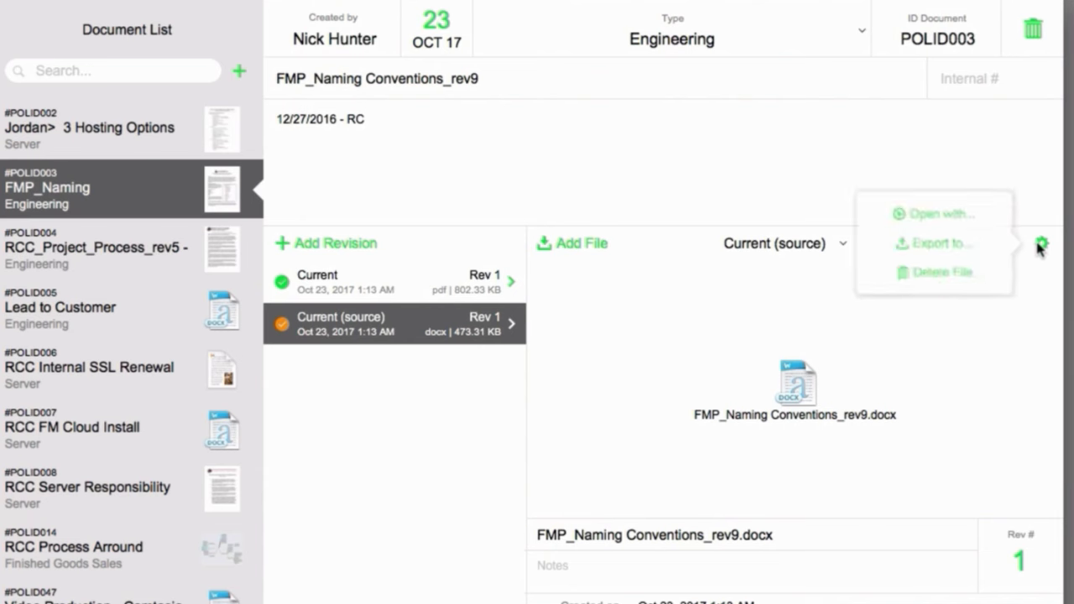
pyautogui.click(938, 245)
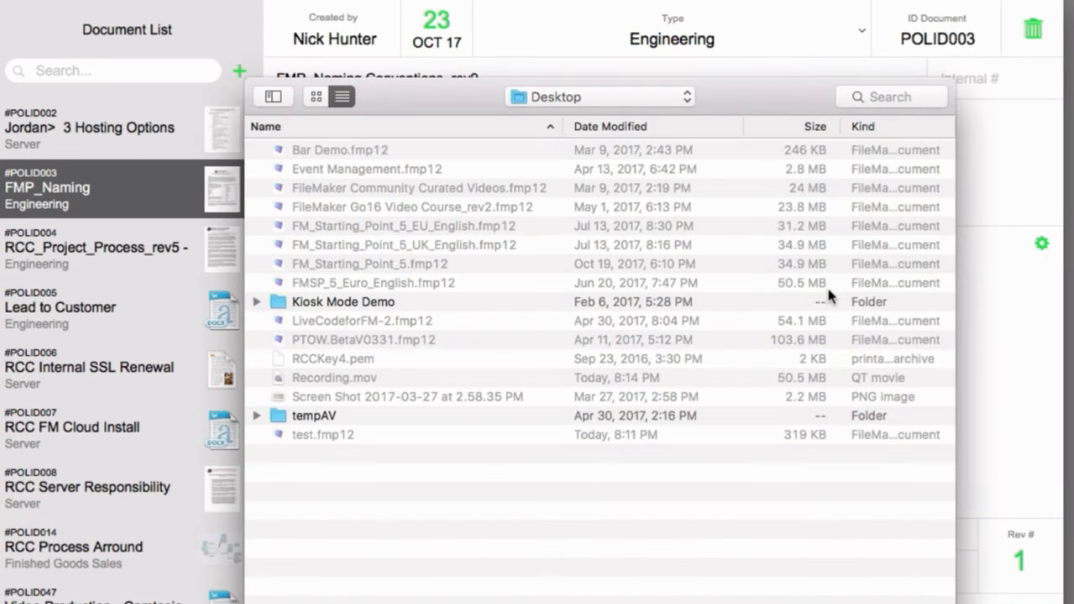
pyautogui.press('Return')
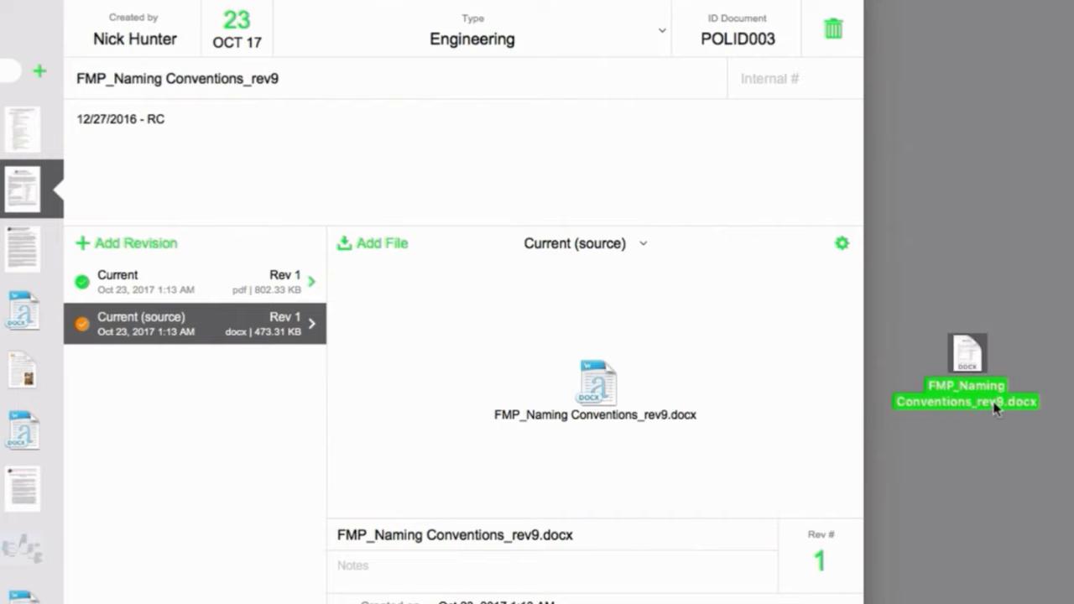
# - Rename the exported Desktop file to FMP_Naming Conventions_rev10.docx
pyautogui.click(995, 404)
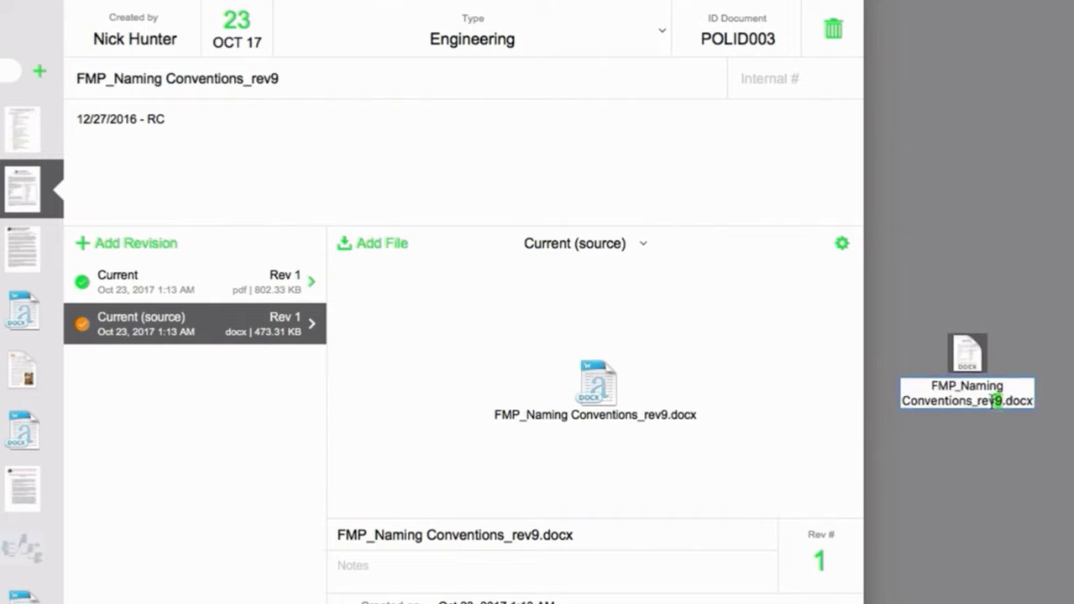
pyautogui.write('10')
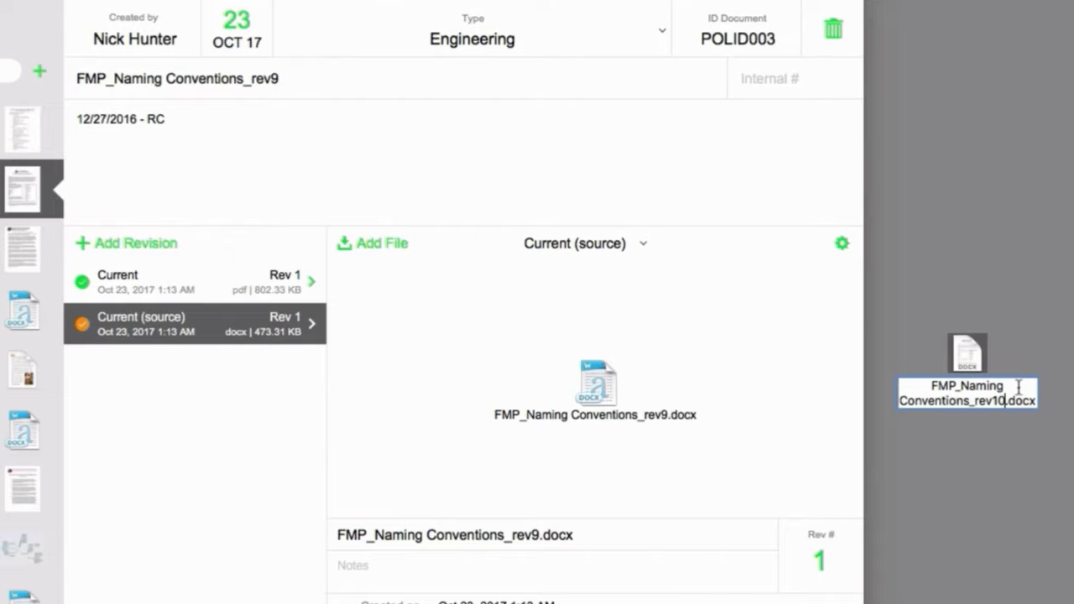
pyautogui.press('Return')
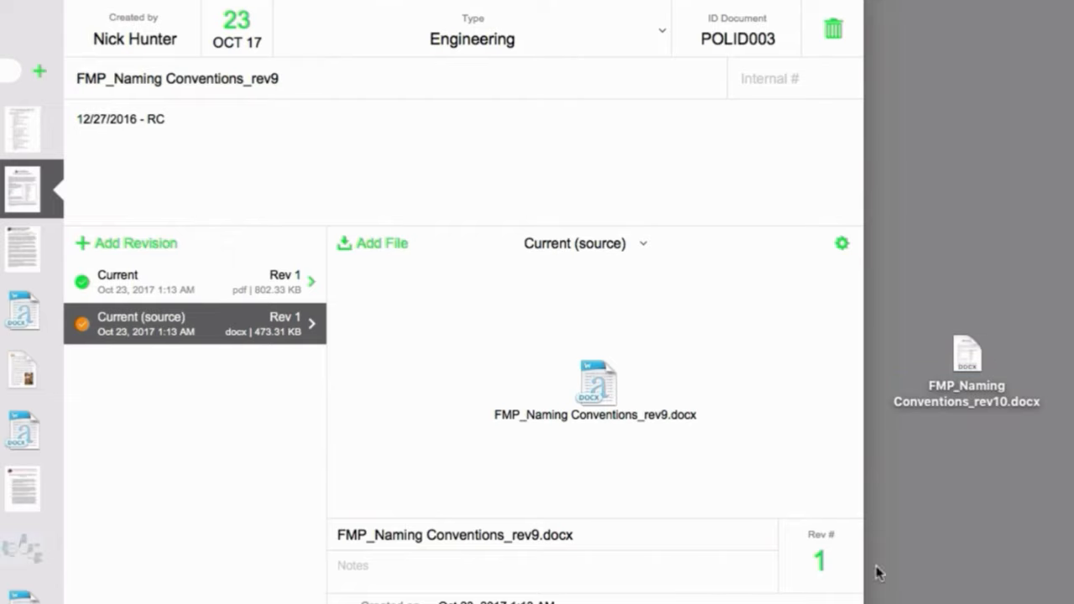
# - Enter Rev # 9 for both the Current (source) docx and Current PDF revisions
pyautogui.click(822, 563)
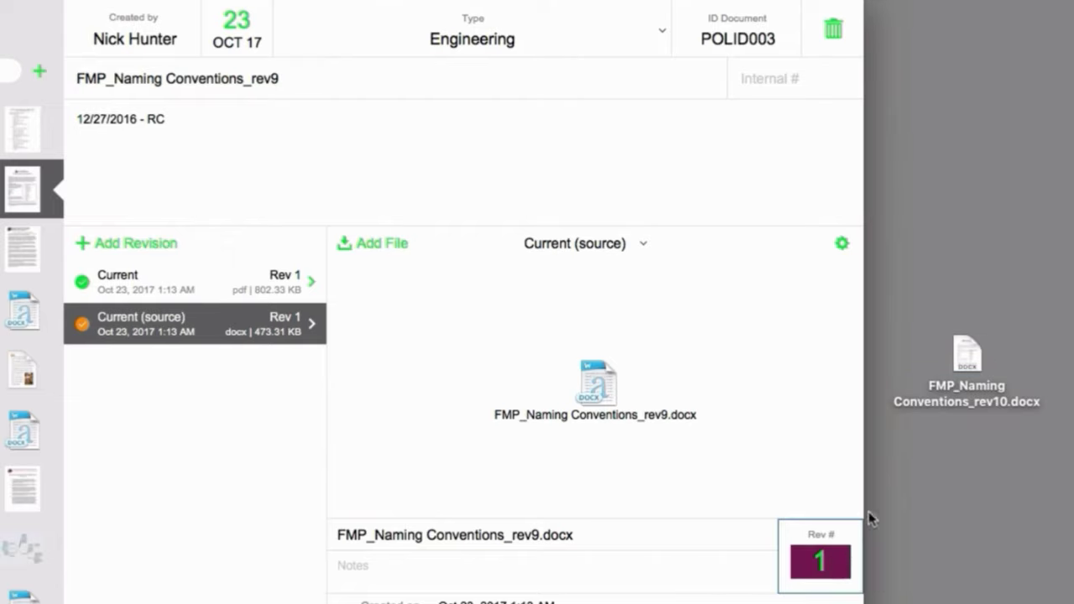
pyautogui.write('9')
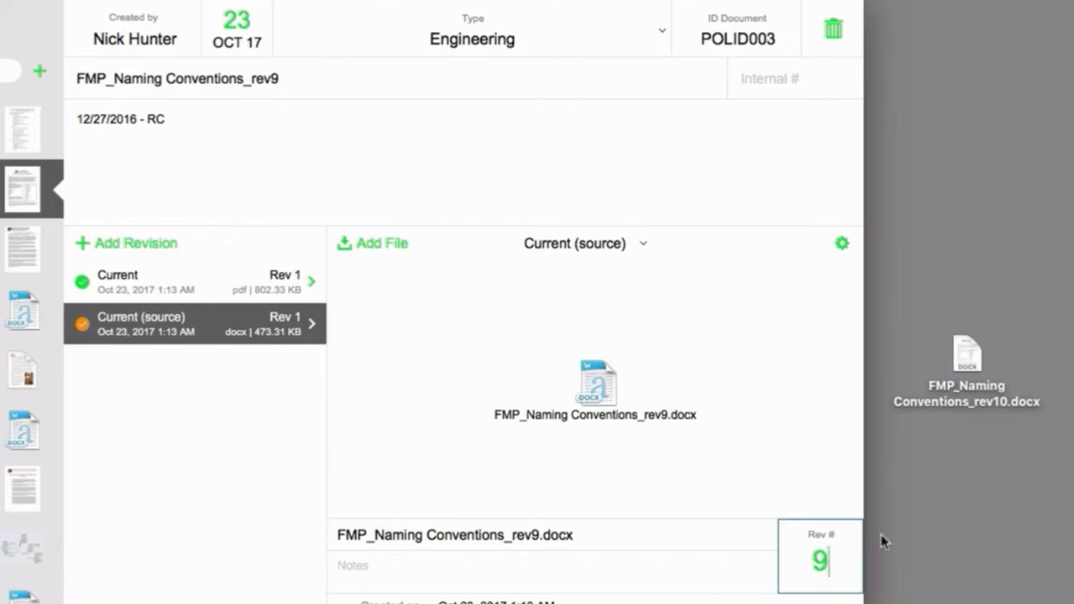
pyautogui.click(231, 285)
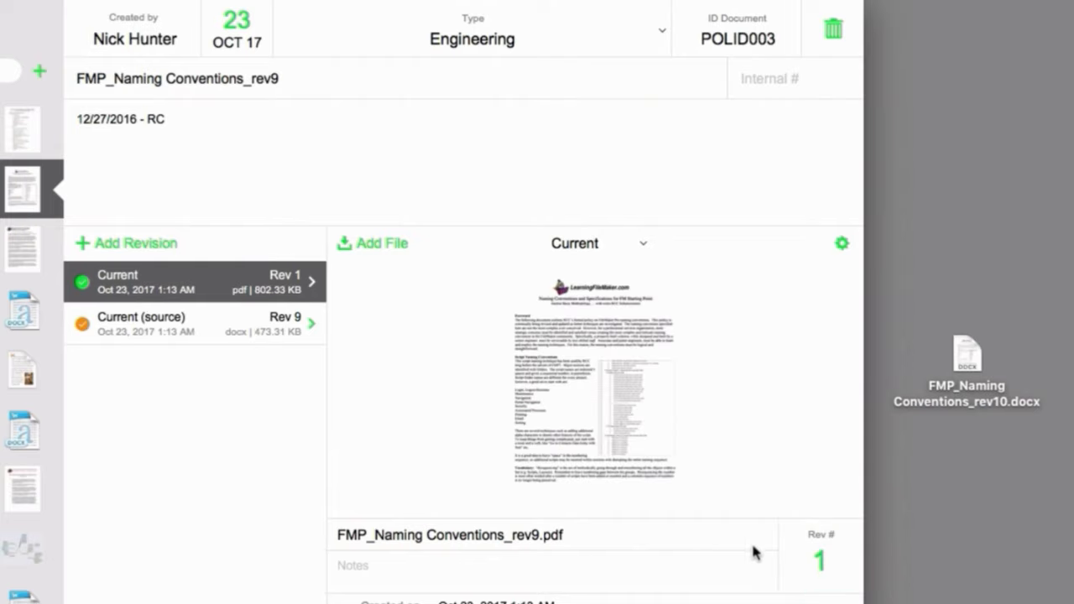
pyautogui.click(820, 563)
pyautogui.write('9')
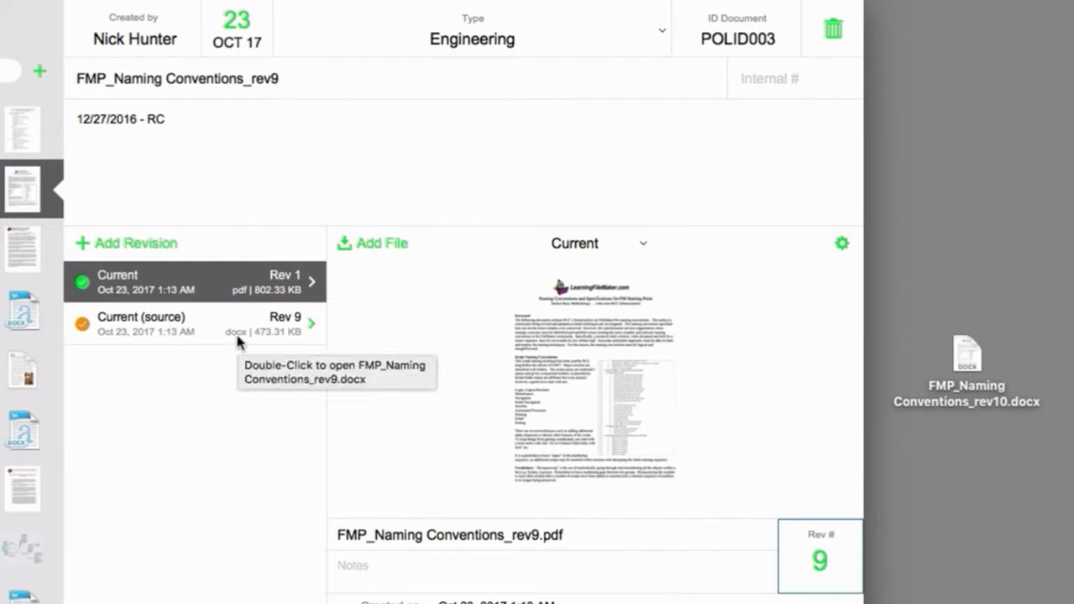
pyautogui.click(221, 400)
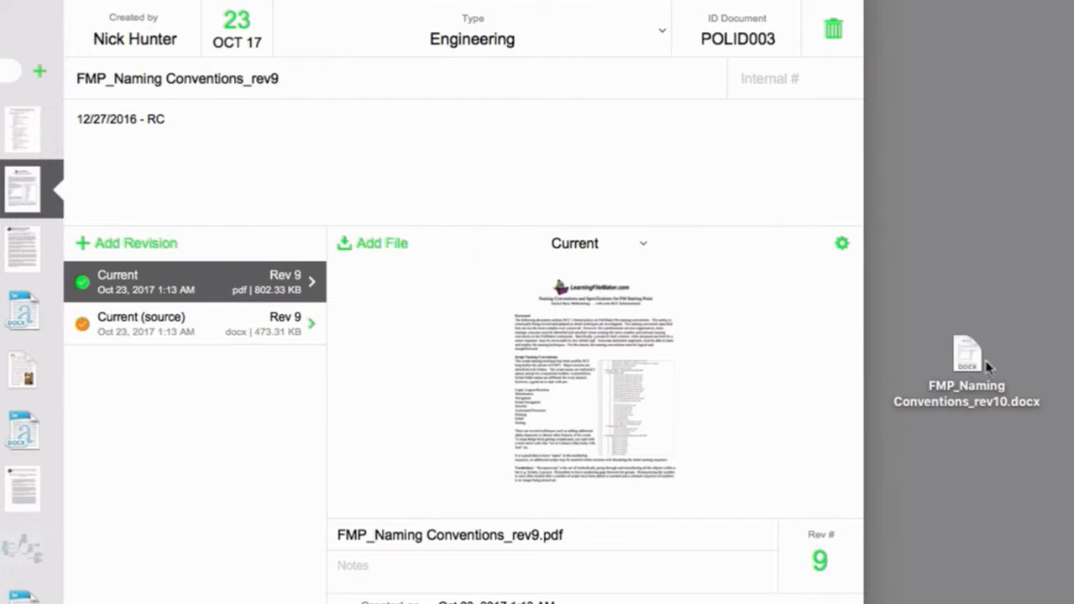
# - Add a new revision holding FMP_Naming Conventions_rev10.docx and number it Rev 10
pyautogui.click(116, 245)
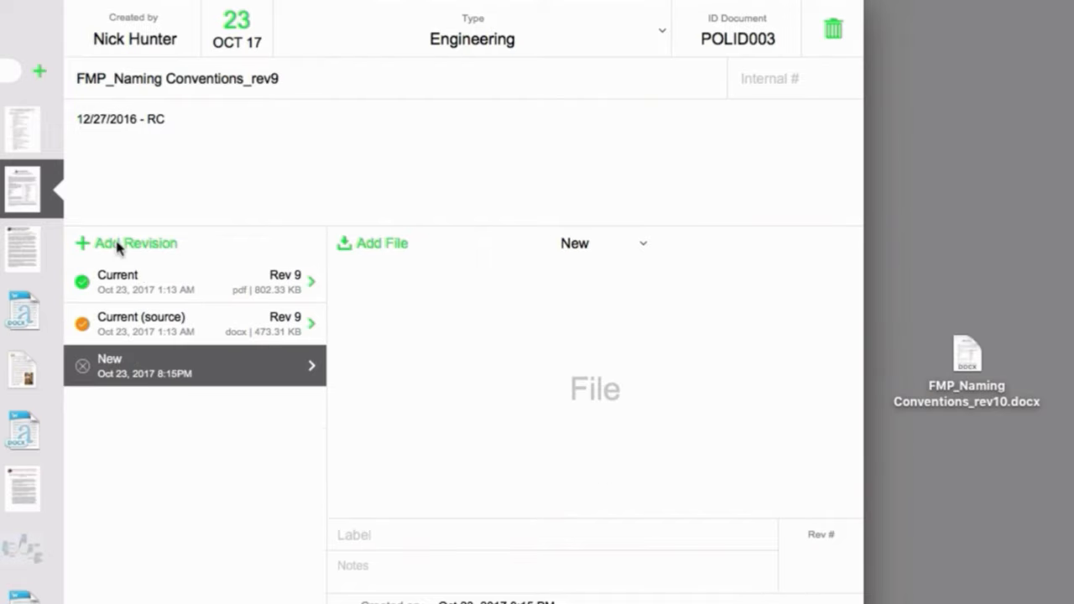
pyautogui.moveTo(965, 349); pyautogui.dragTo(591, 355)
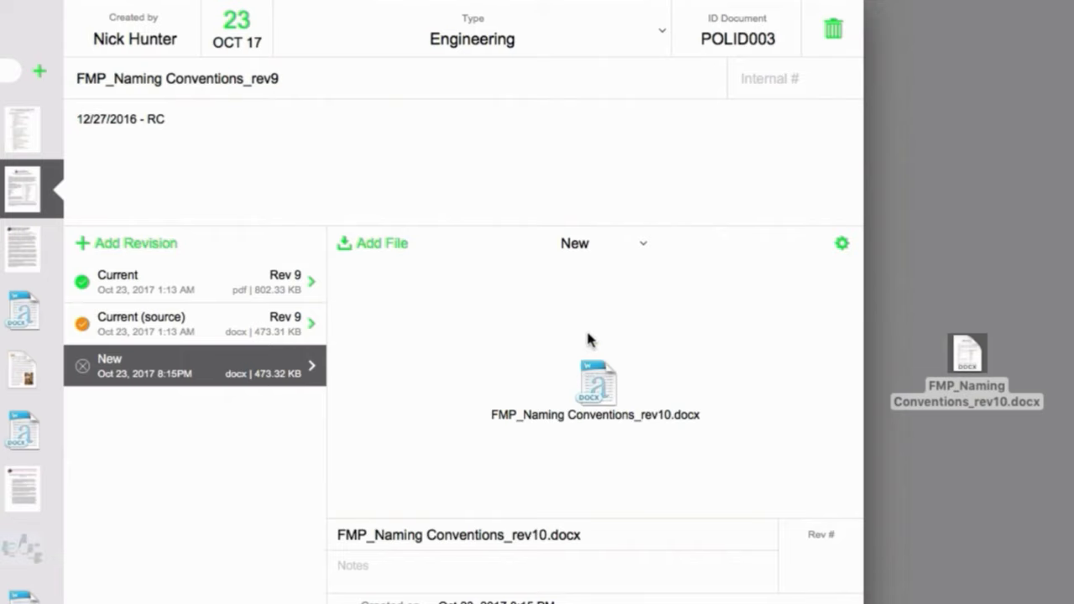
pyautogui.click(819, 581)
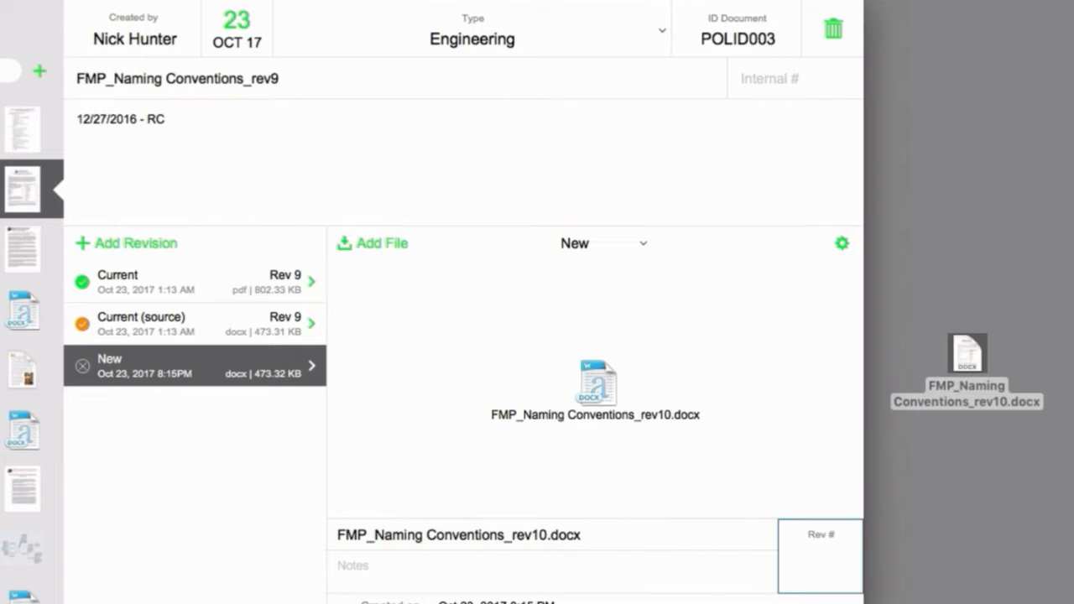
pyautogui.write('10')
pyautogui.click(615, 428)
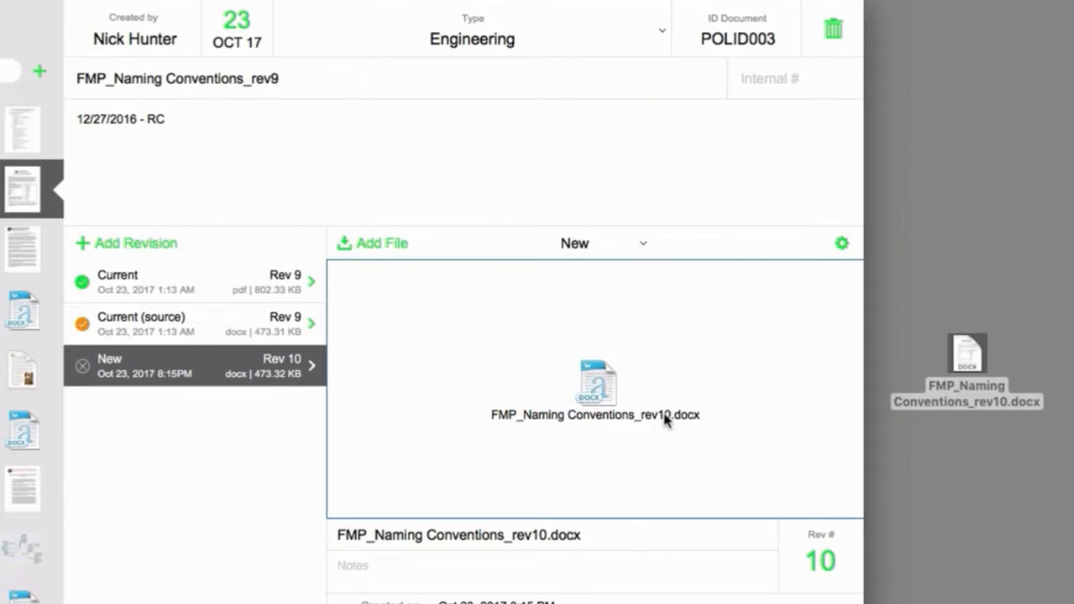
pyautogui.click(263, 489)
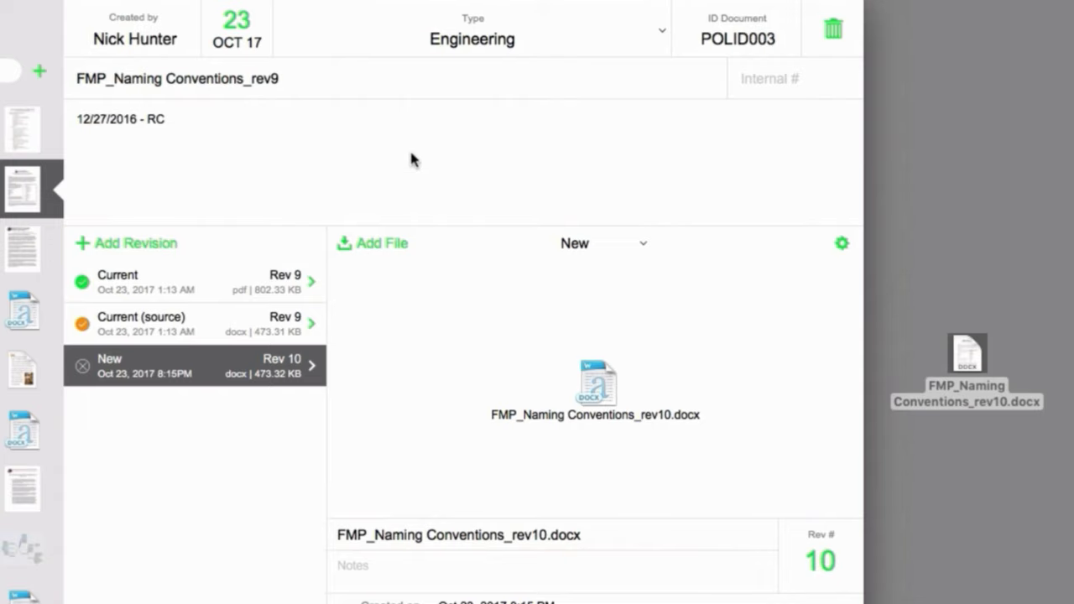
pyautogui.click(604, 386)
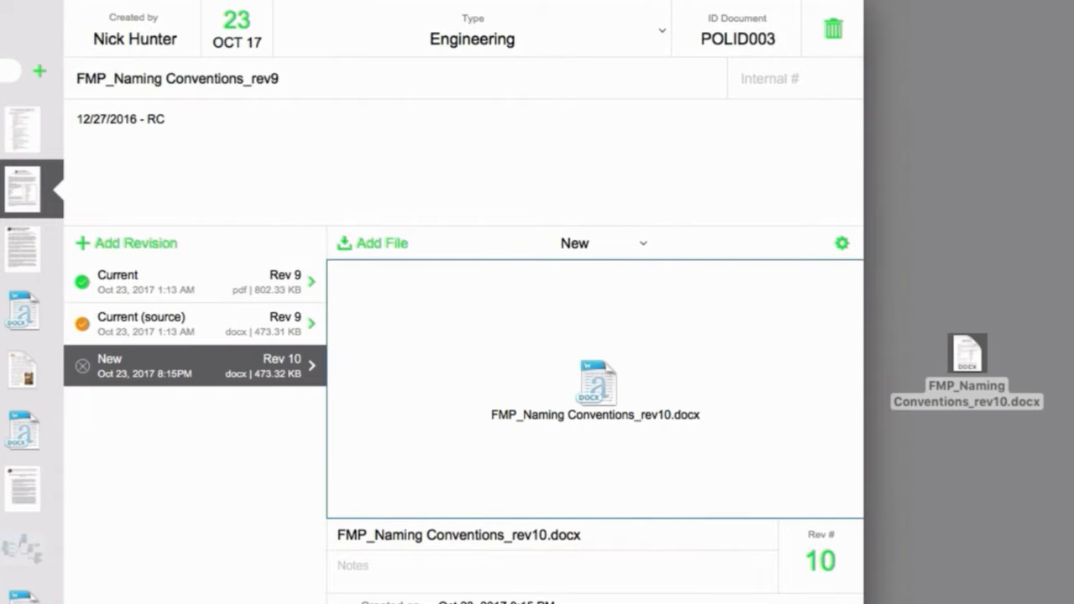
# - Open the rev10 docx in Word and copy its logo, titles and Foreword text
pyautogui.click(968, 361)
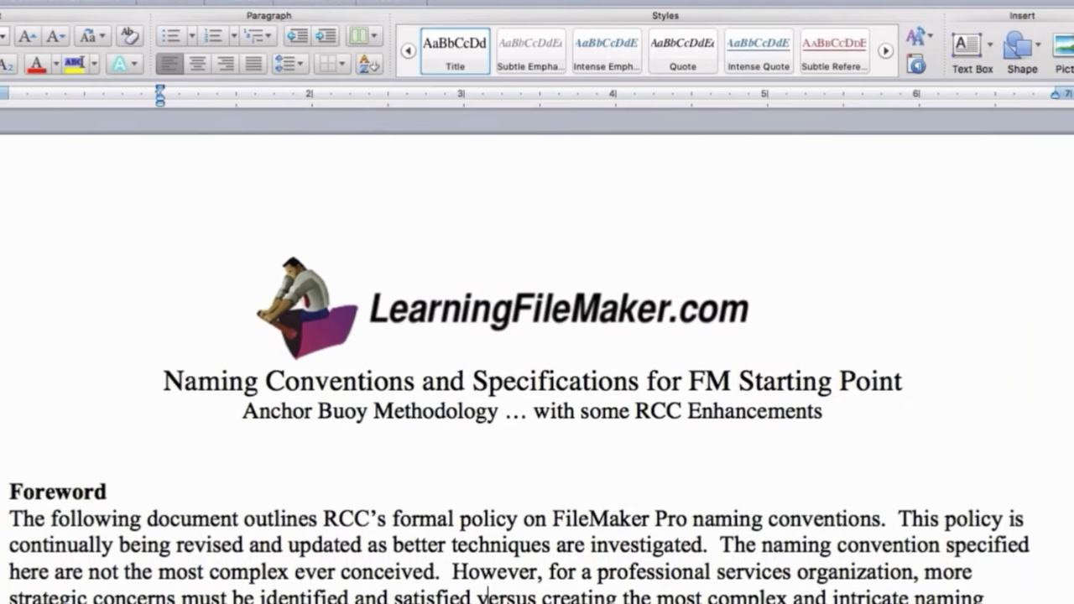
pyautogui.click(19, 603)
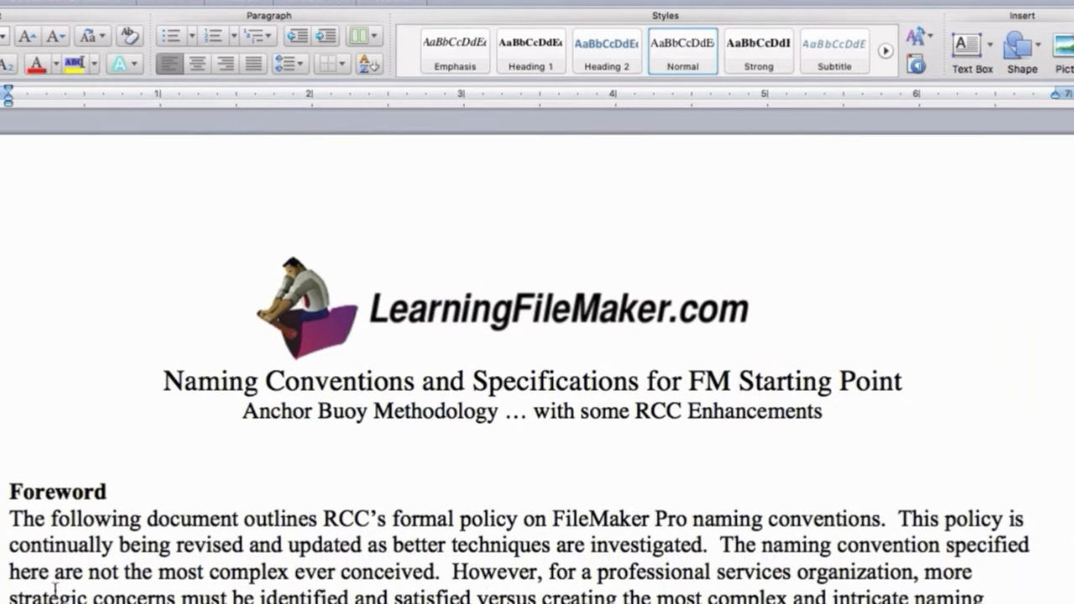
pyautogui.moveTo(54, 590); pyautogui.dragTo(18, 500)
pyautogui.press('super+c')
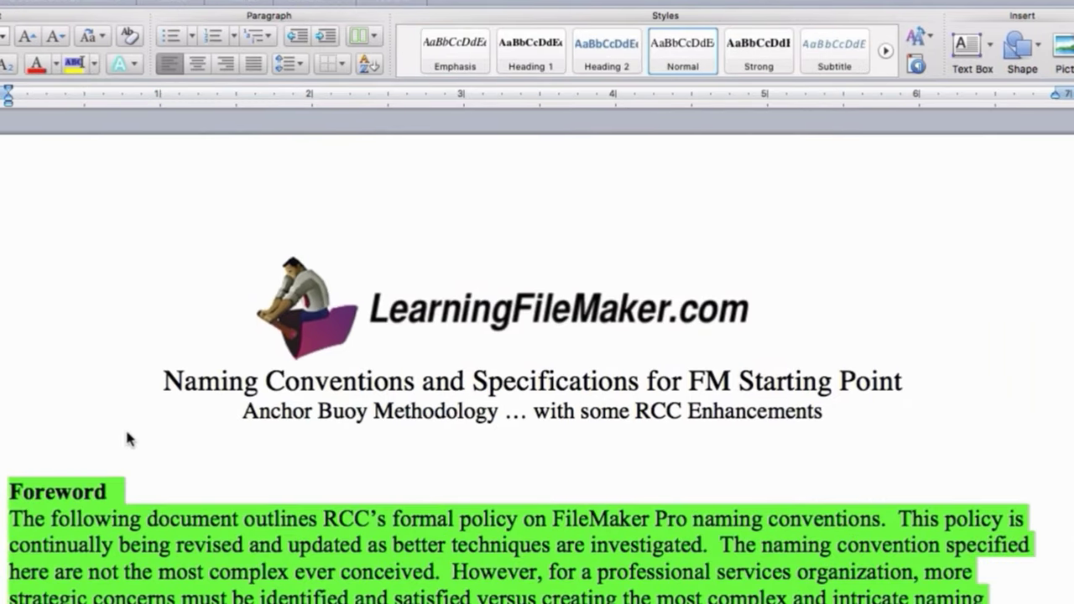
pyautogui.moveTo(118, 592); pyautogui.dragTo(115, 330)
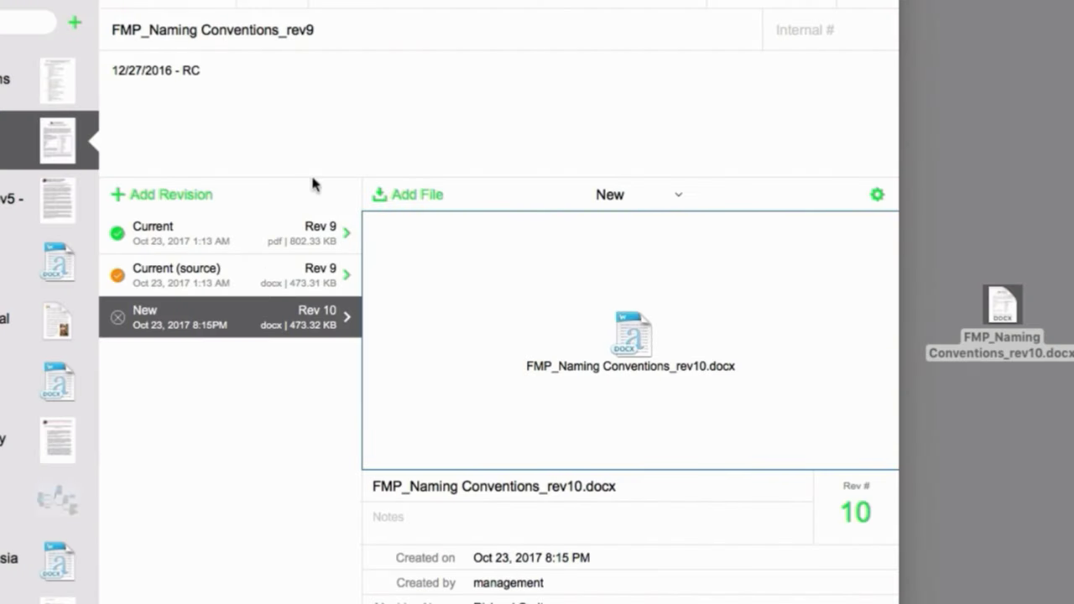
# - Replace the old date note with the pasted title, subtitle and Foreword text
pyautogui.click(312, 79)
pyautogui.click(312, 81)
pyautogui.press('super+a')
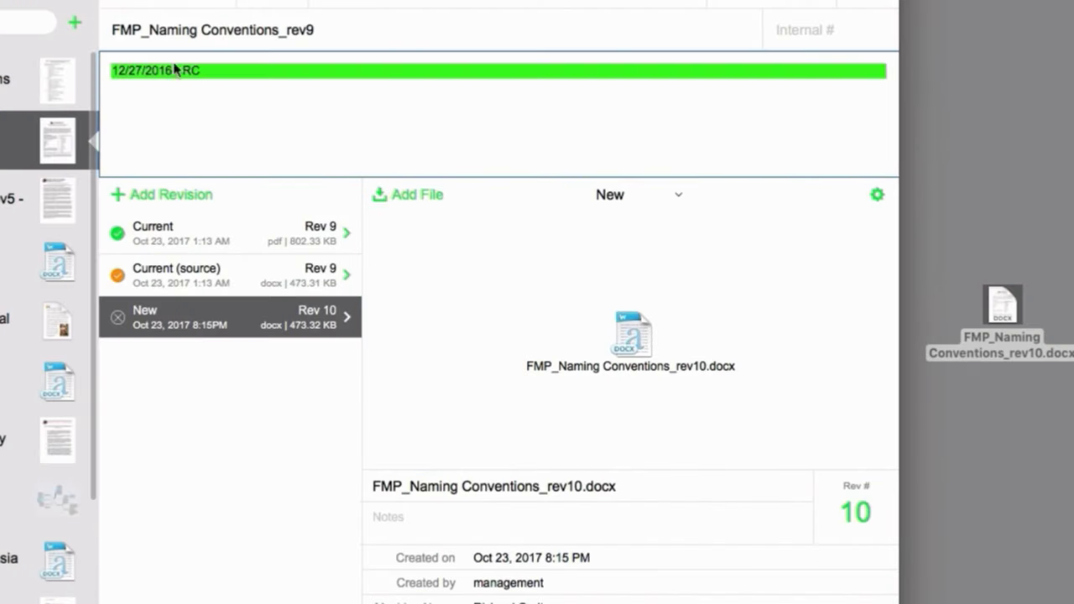
pyautogui.press('super+v')
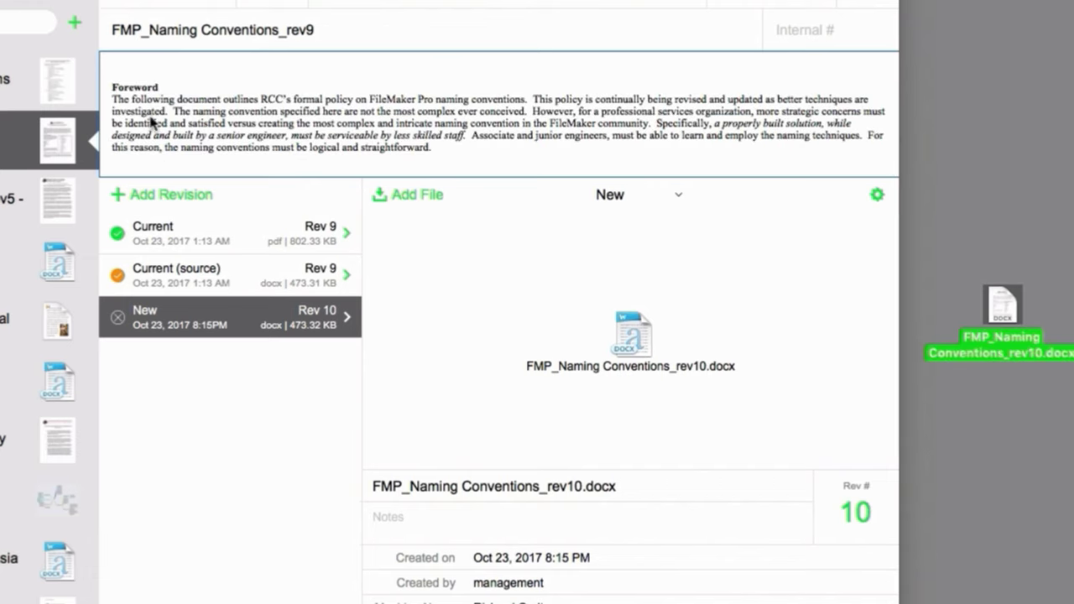
pyautogui.click(315, 126)
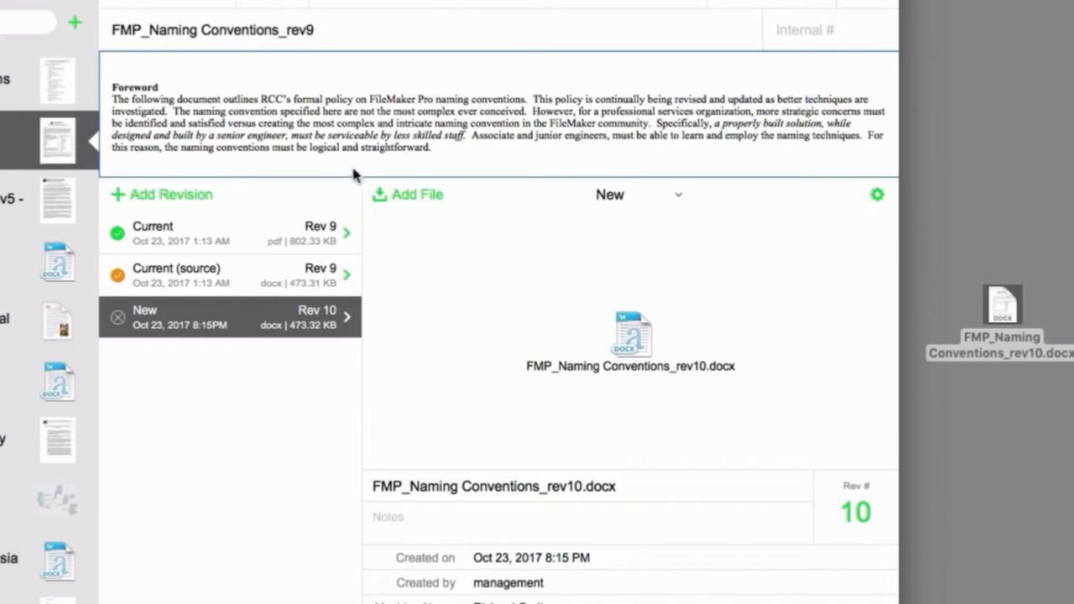
pyautogui.scroll(3, 353, 166)
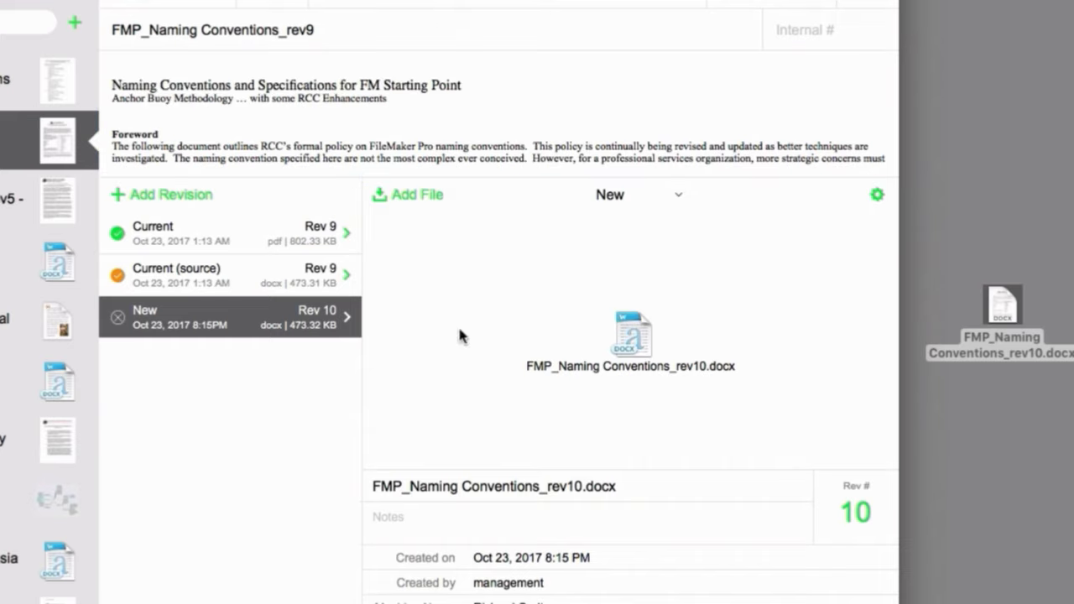
# - Set the Rev 10 docx revision to Current (source) and the Rev 9 source to Out of date
pyautogui.click(602, 198)
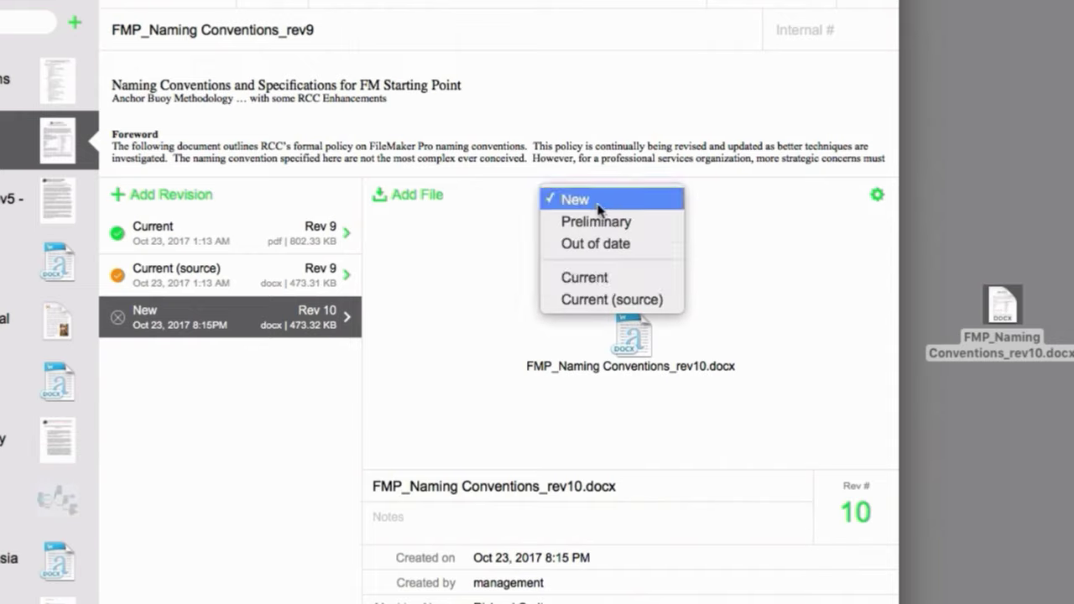
pyautogui.click(600, 299)
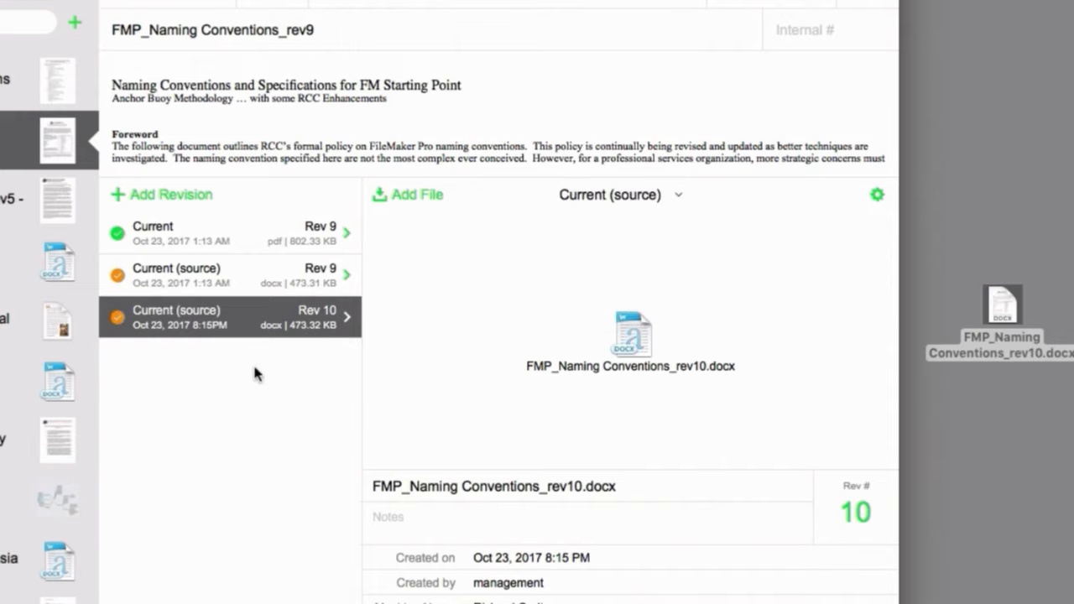
pyautogui.click(210, 279)
pyautogui.click(601, 195)
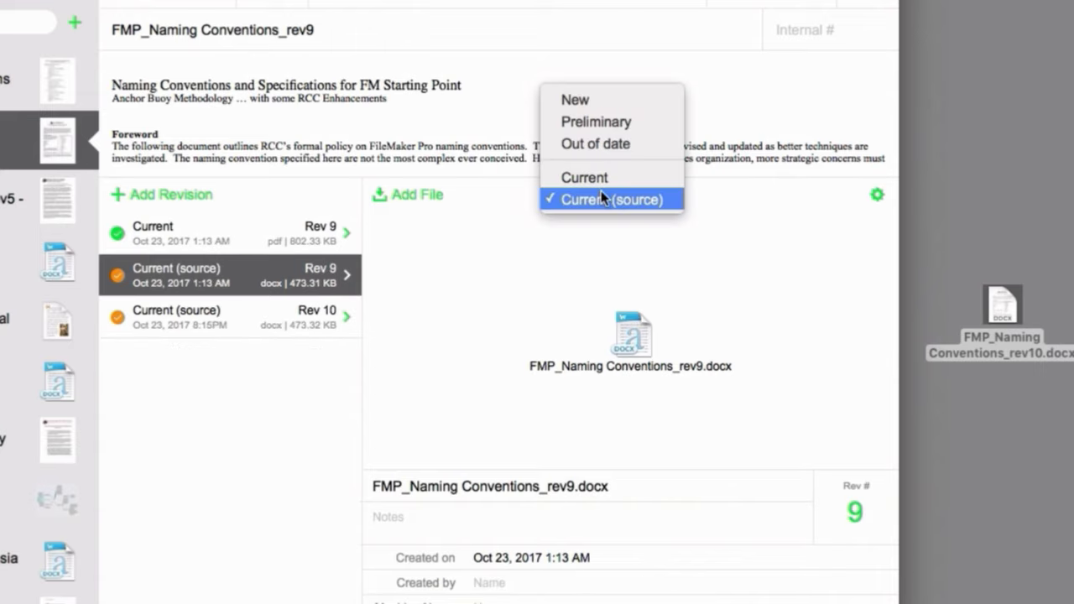
pyautogui.click(604, 143)
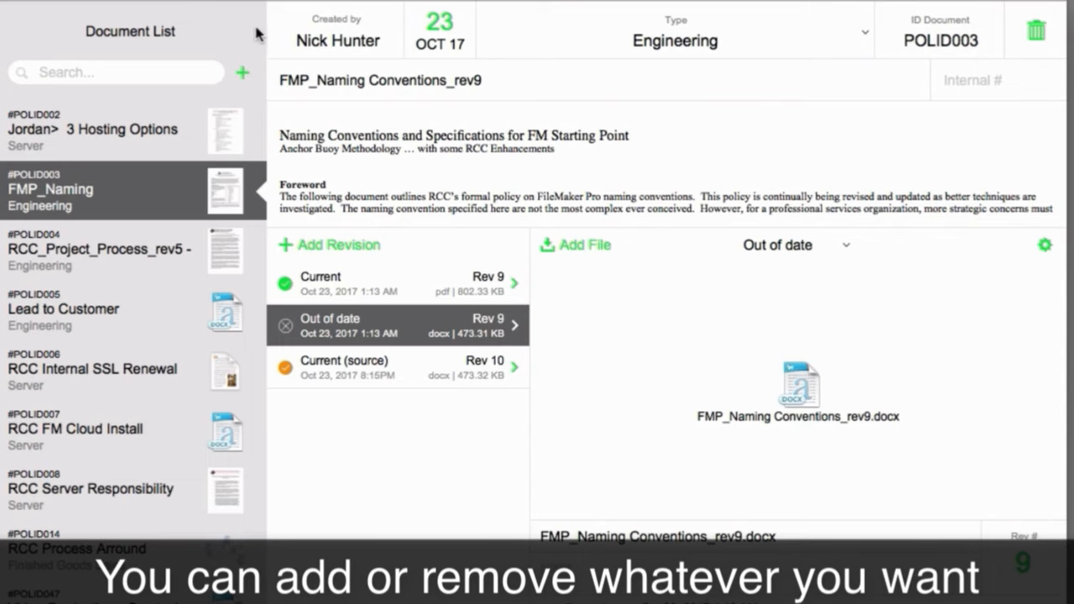
# - Open the FMP_Naming record's Rev 10 source docx in Word
pyautogui.click(193, 255)
pyautogui.click(192, 186)
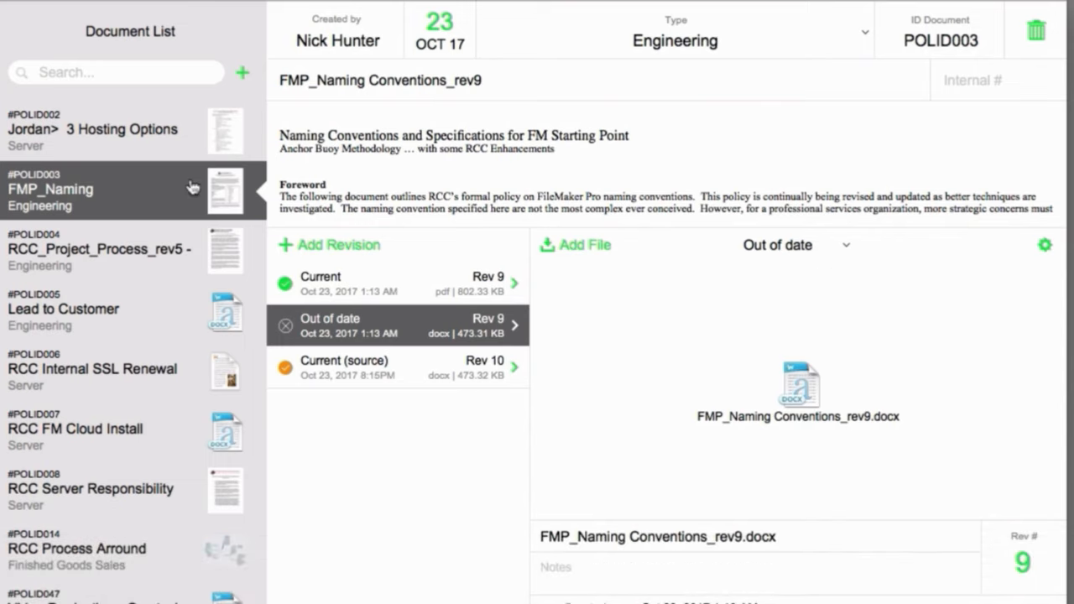
pyautogui.click(391, 374)
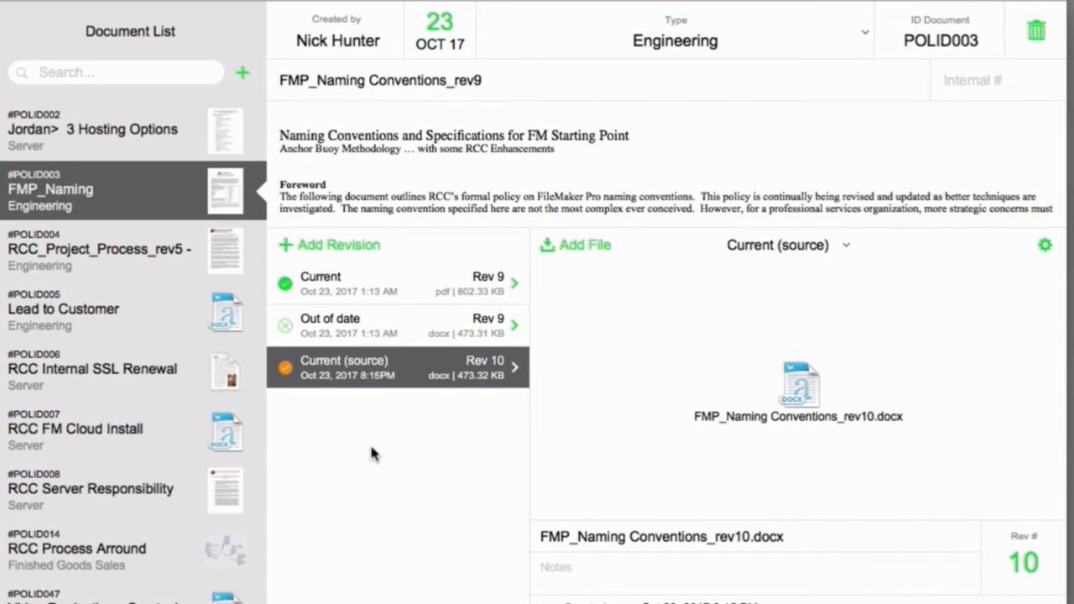
pyautogui.click(798, 394)
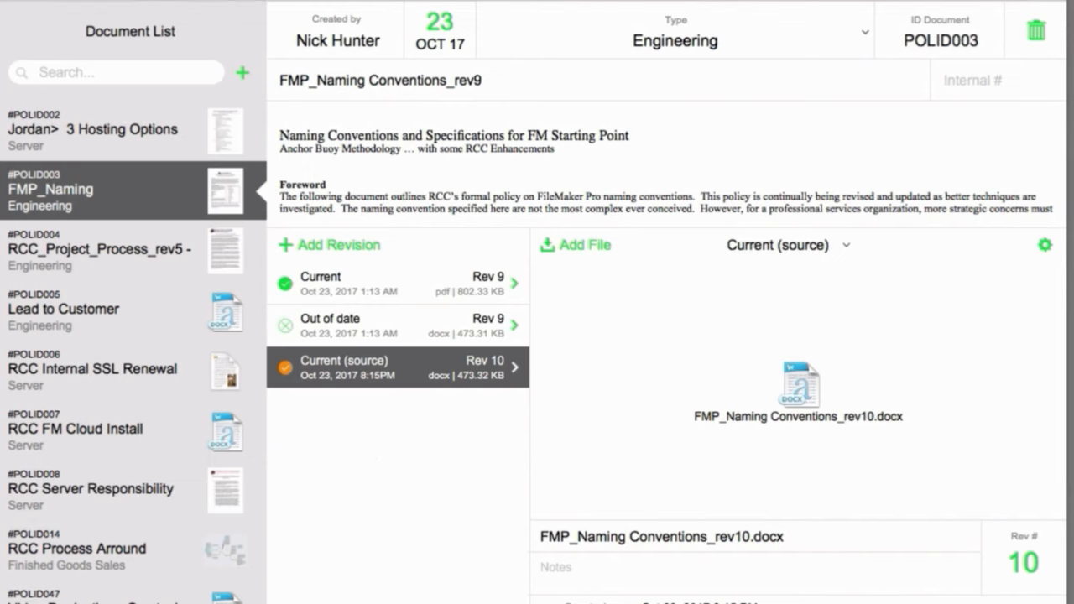
# - Print the rev10 document to PDF as FMP_Naming Conventions_rev10.pdf, then close it
pyautogui.click(113, 0)
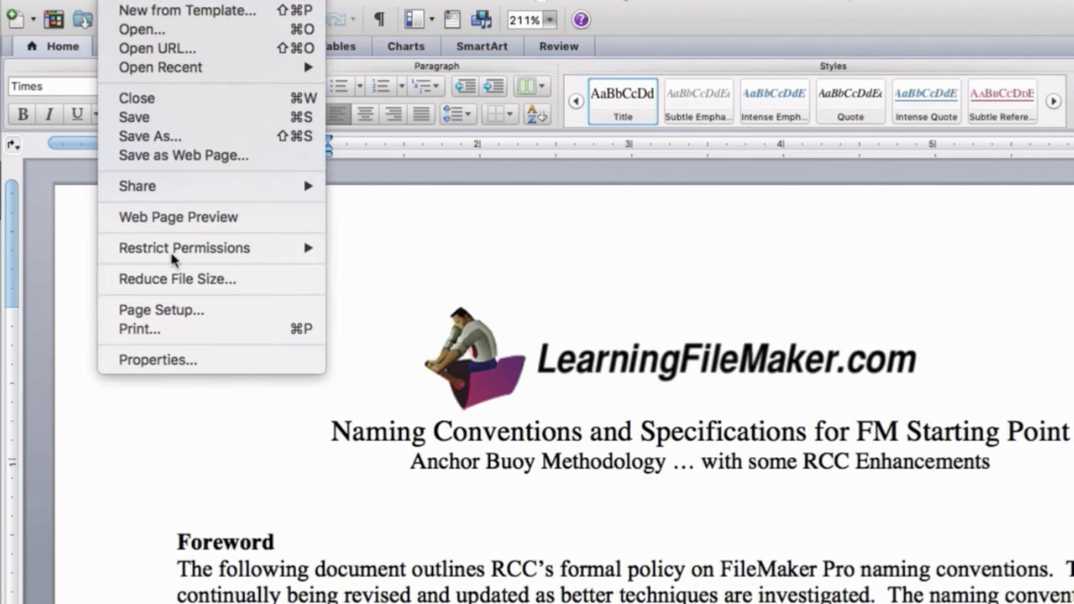
pyautogui.click(167, 329)
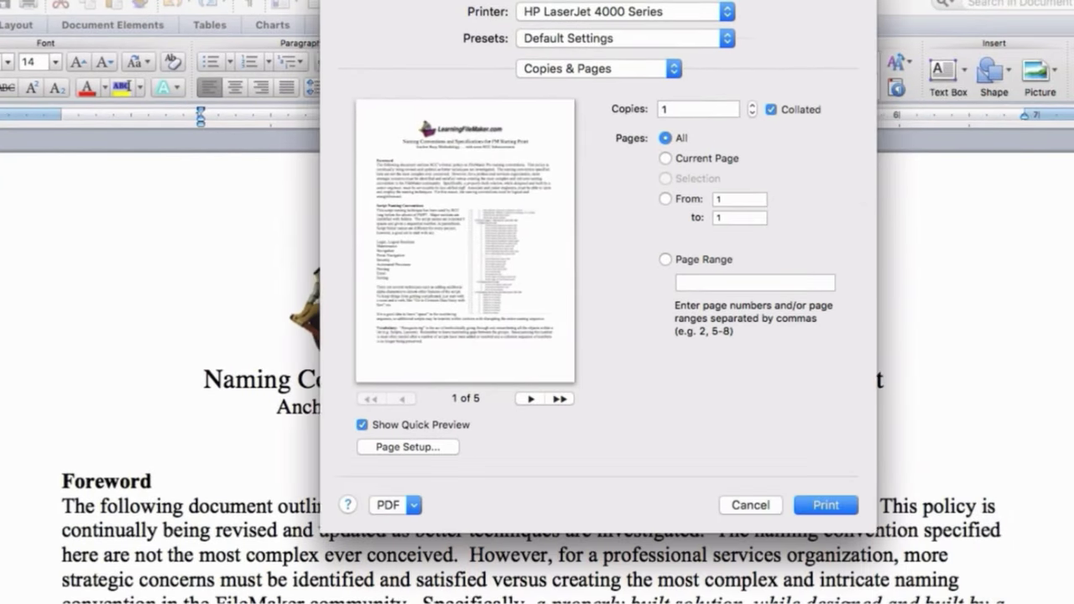
pyautogui.click(401, 508)
pyautogui.click(411, 543)
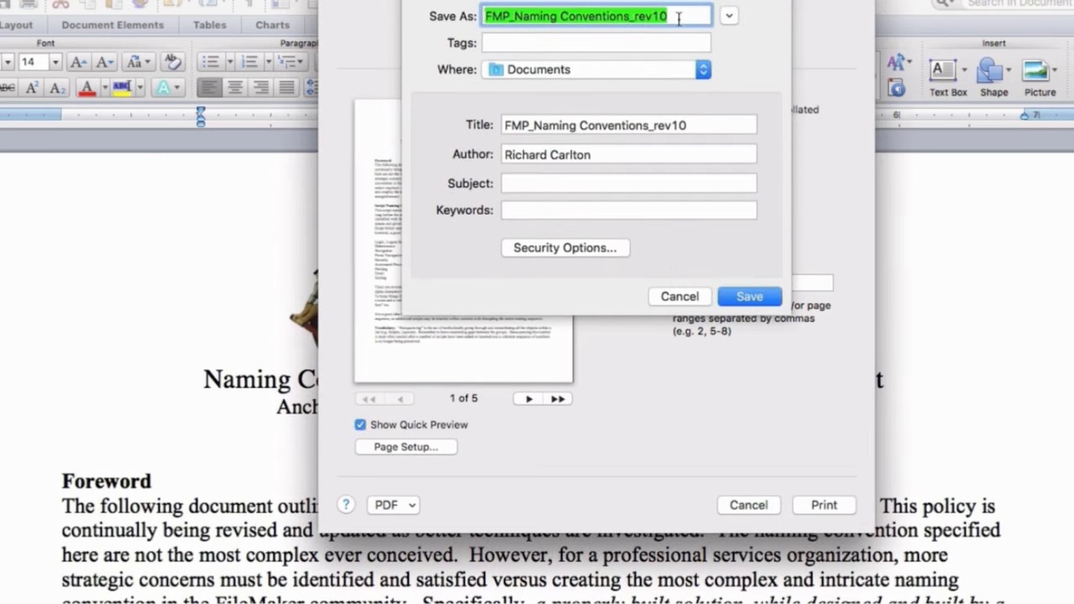
pyautogui.click(681, 18)
pyautogui.write('.pdf')
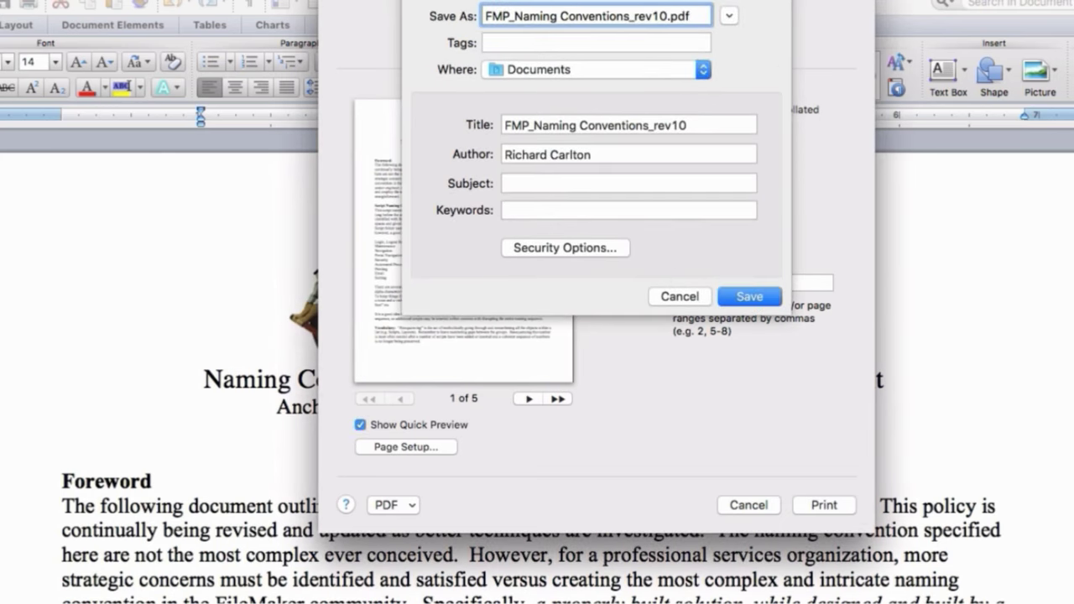
pyautogui.press('Return')
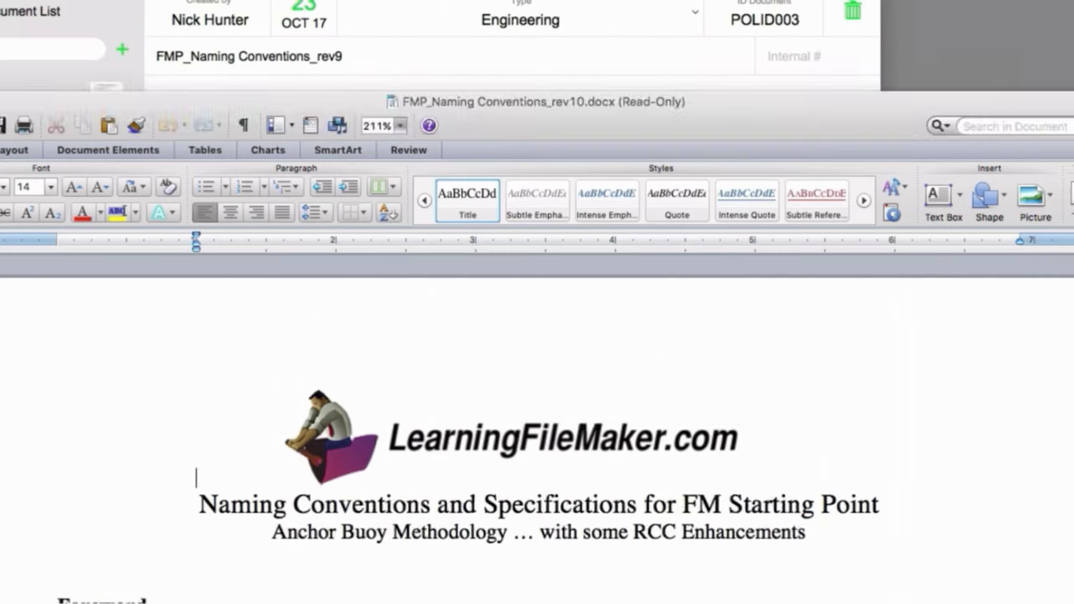
pyautogui.press('super+w')
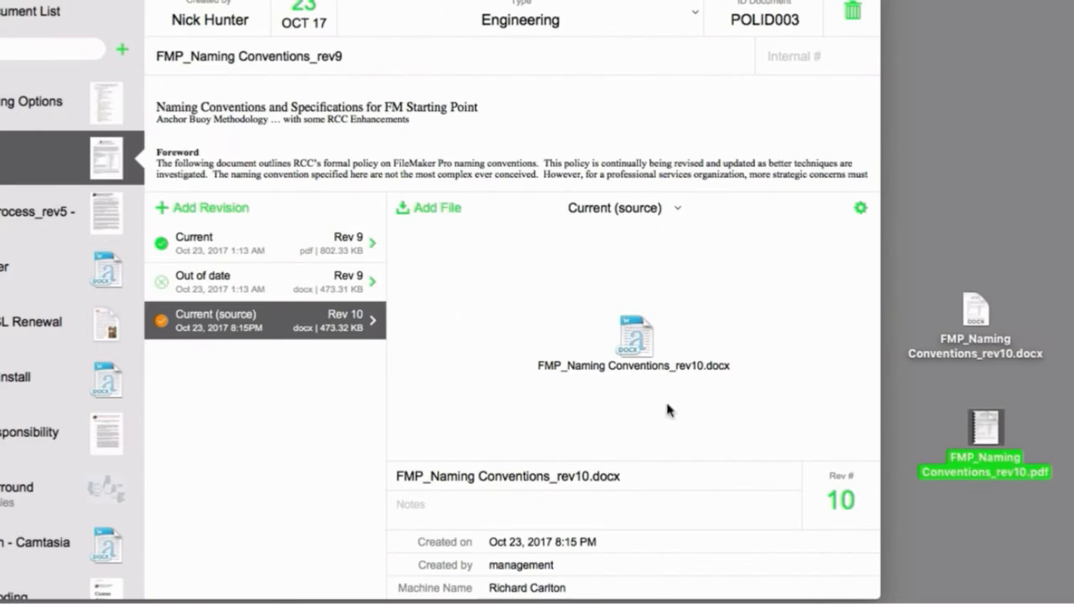
# - Add a Rev 10 PDF revision to FMP_Naming with status Current
pyautogui.click(191, 208)
pyautogui.click(191, 208)
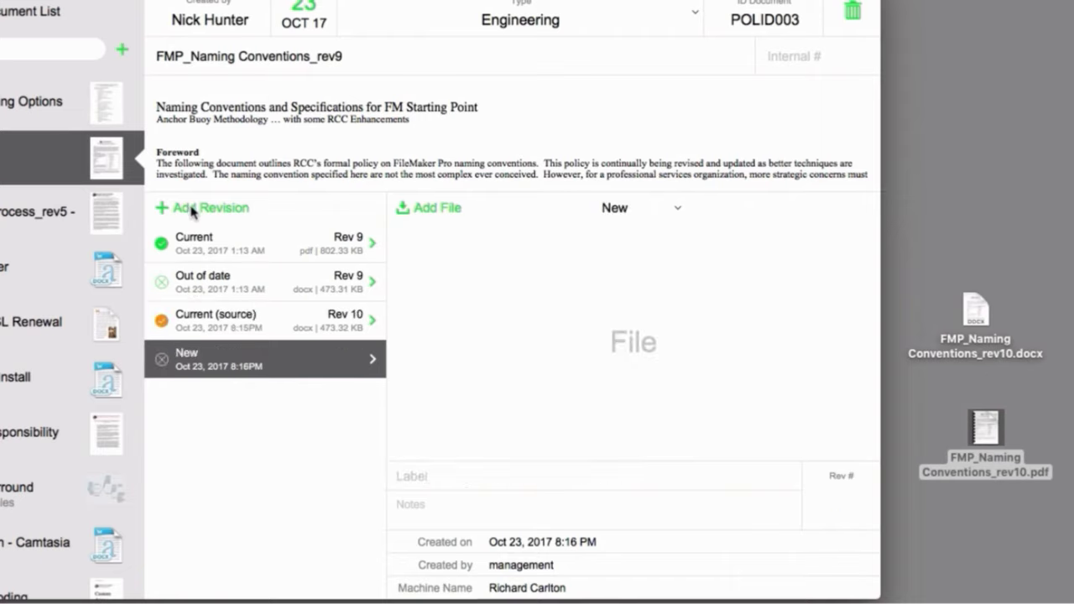
pyautogui.click(838, 495)
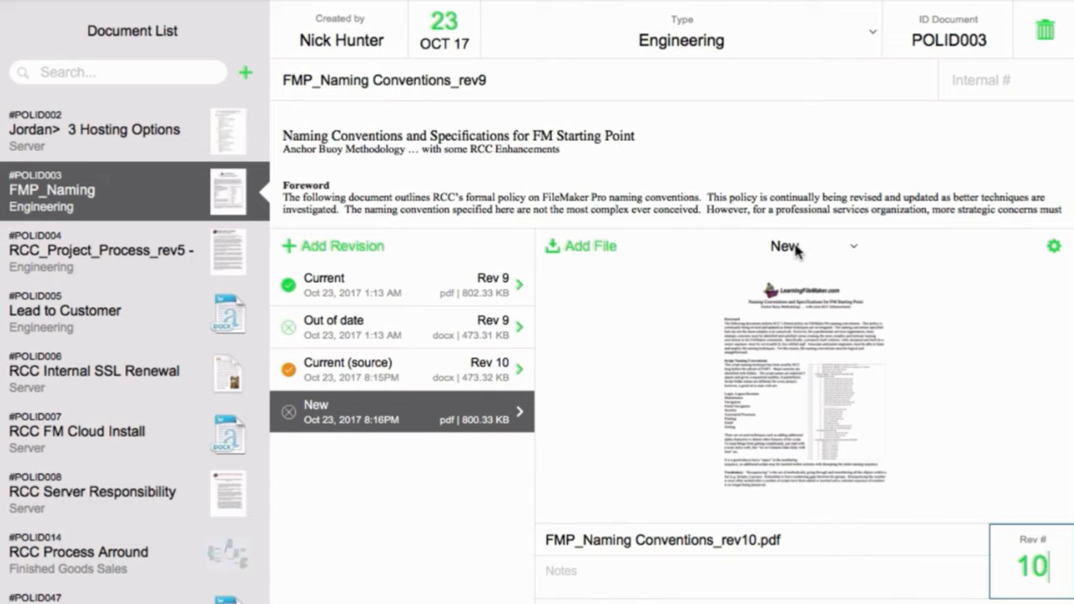
pyautogui.click(794, 248)
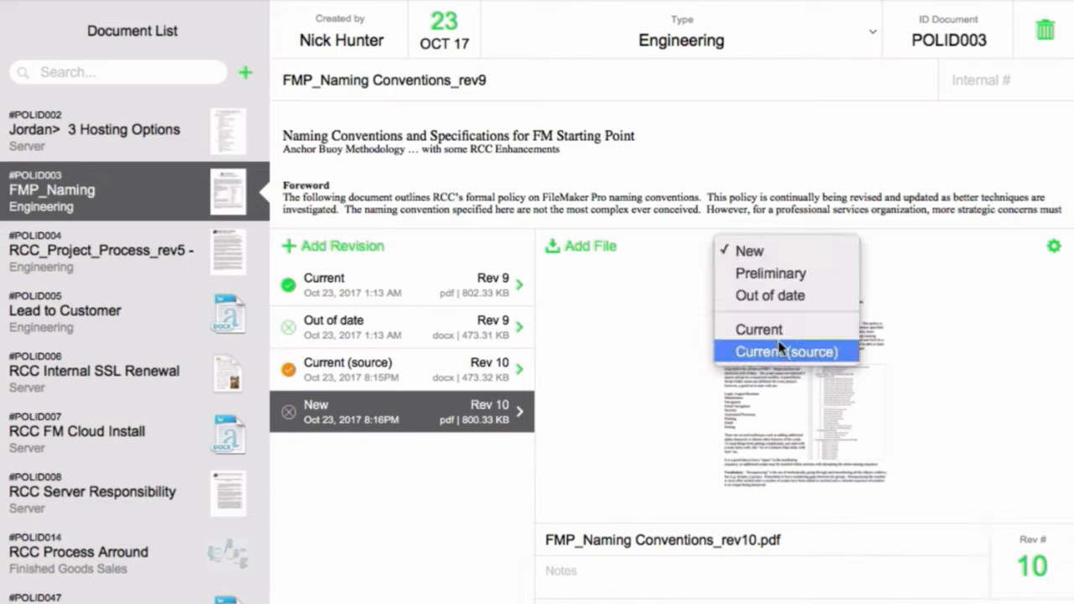
pyautogui.click(375, 485)
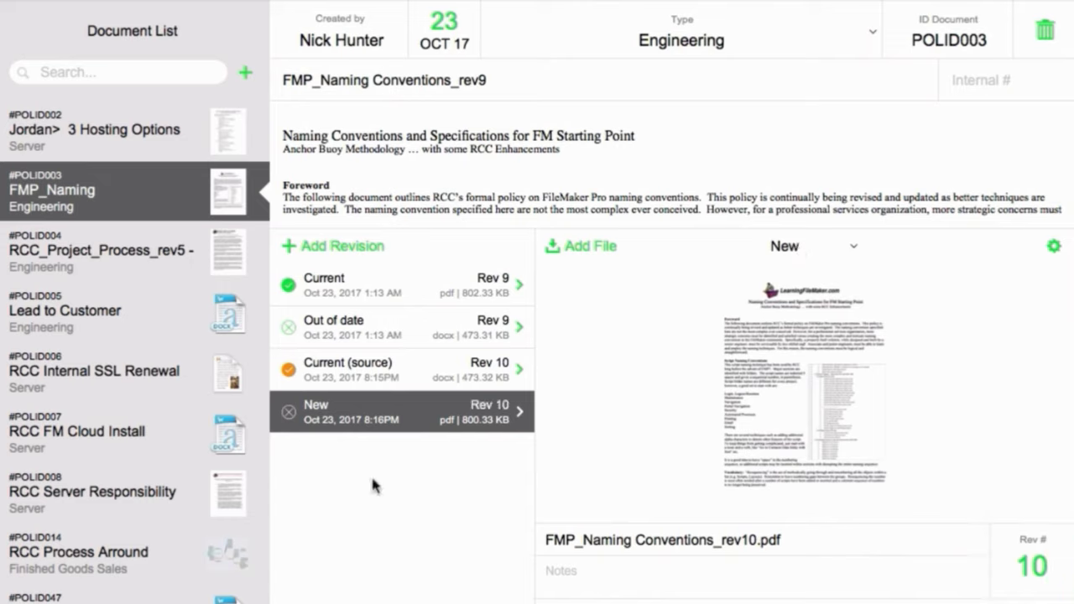
# - Change the Rev 9 PDF revision's status to Out of date
pyautogui.click(358, 271)
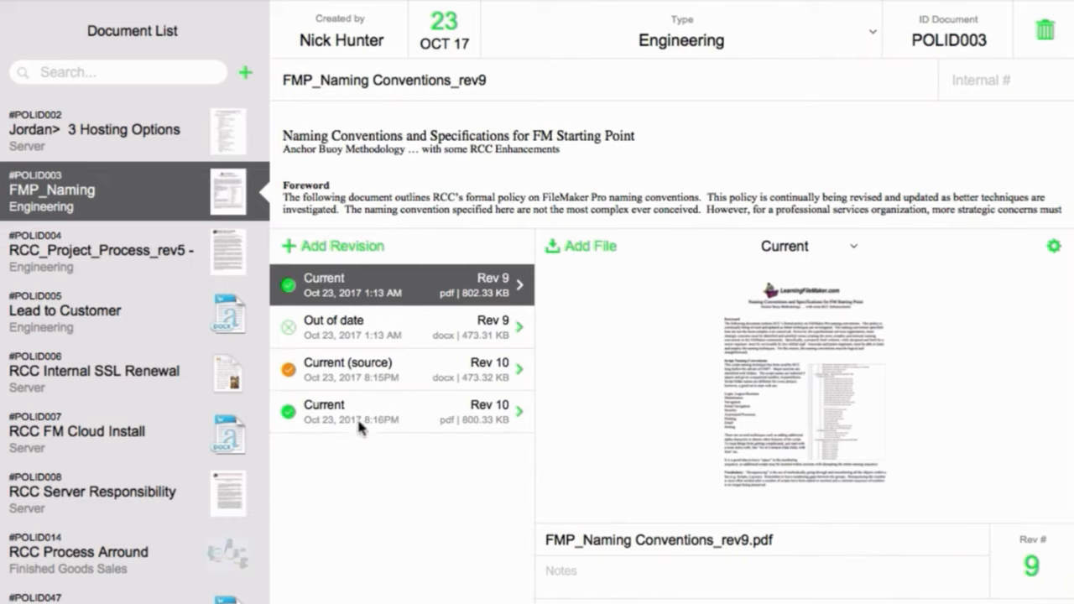
pyautogui.click(797, 248)
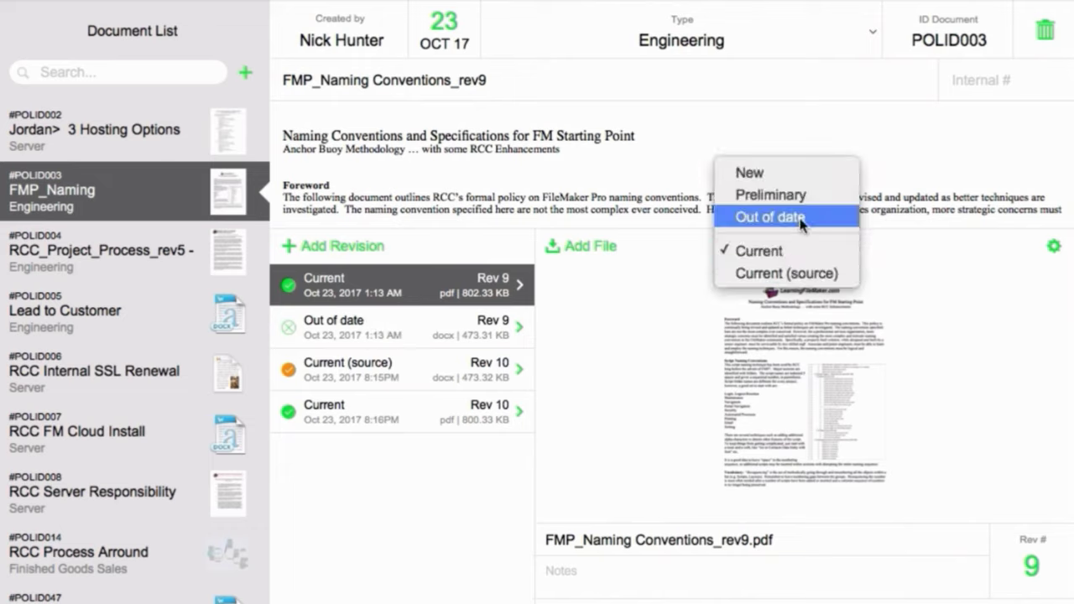
pyautogui.click(798, 220)
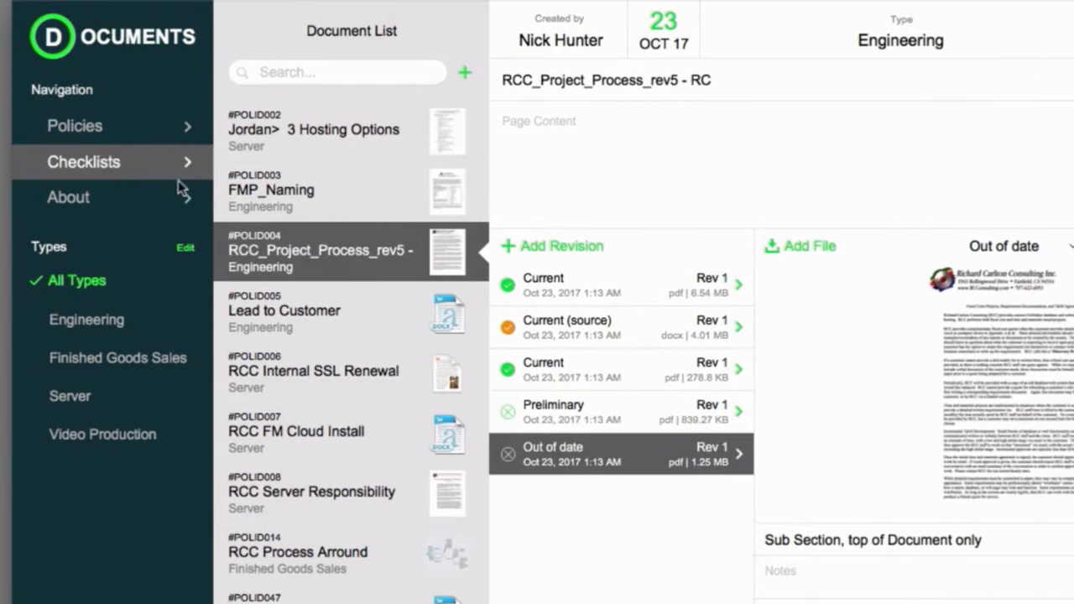
# - Switch between Policies and Checklists, then filter by Engineering and finally Finished Goods Sales
pyautogui.click(96, 134)
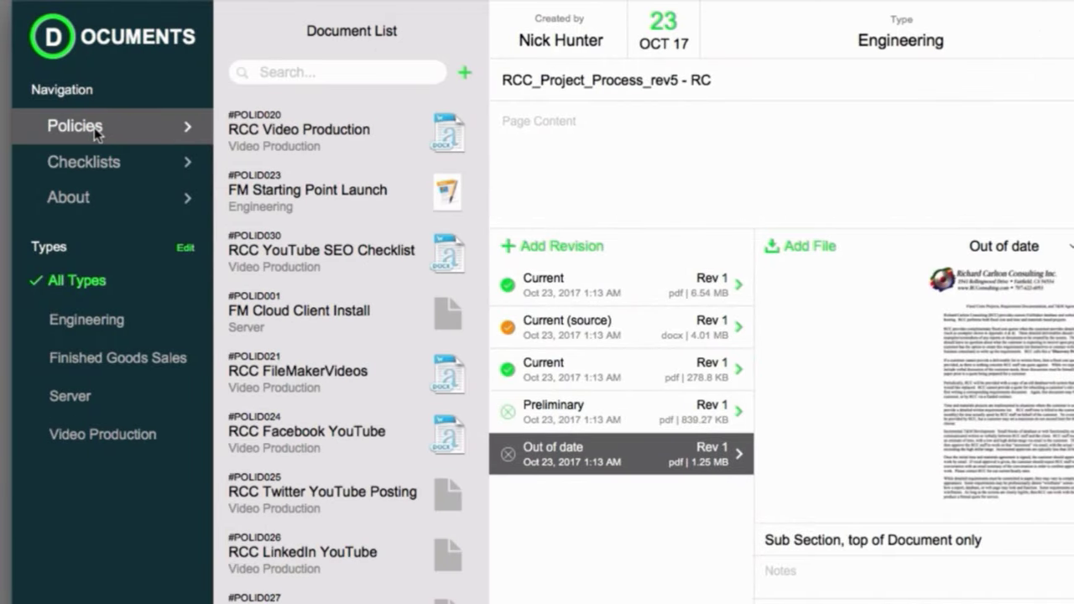
pyautogui.click(99, 165)
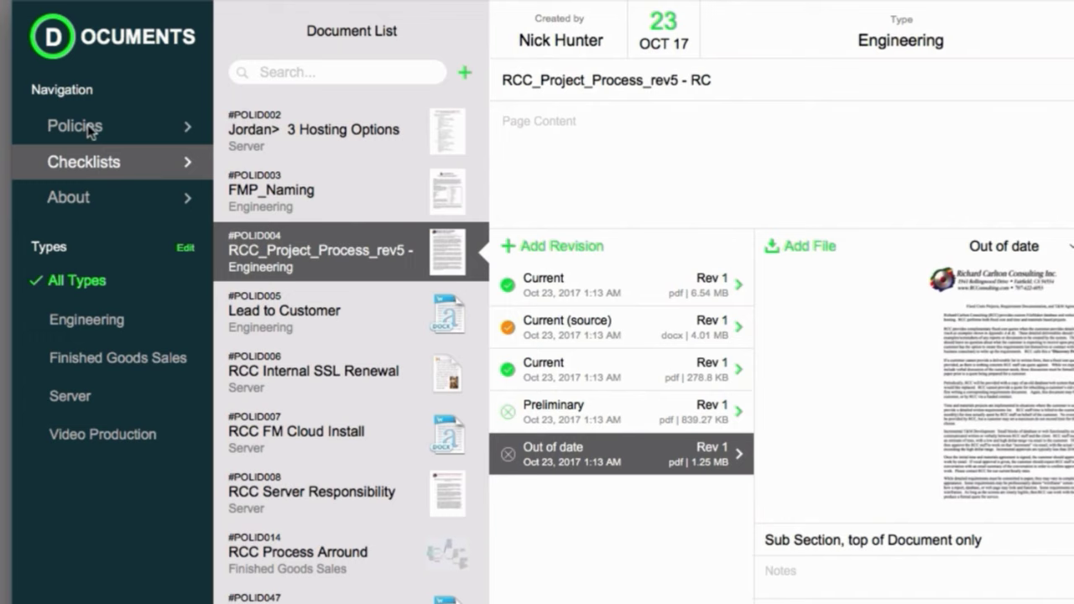
pyautogui.click(91, 132)
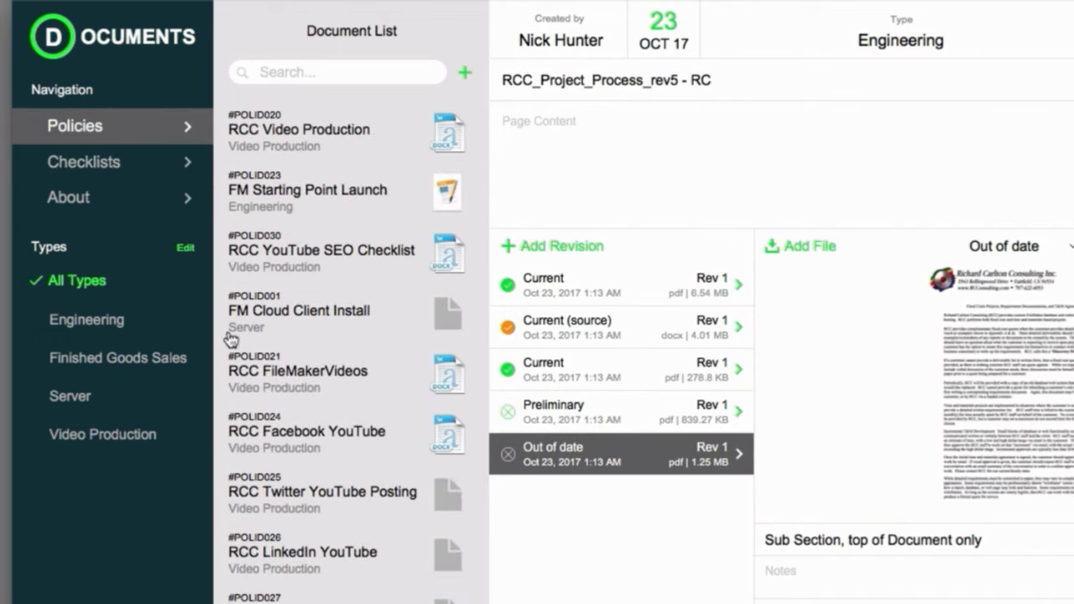
pyautogui.click(107, 165)
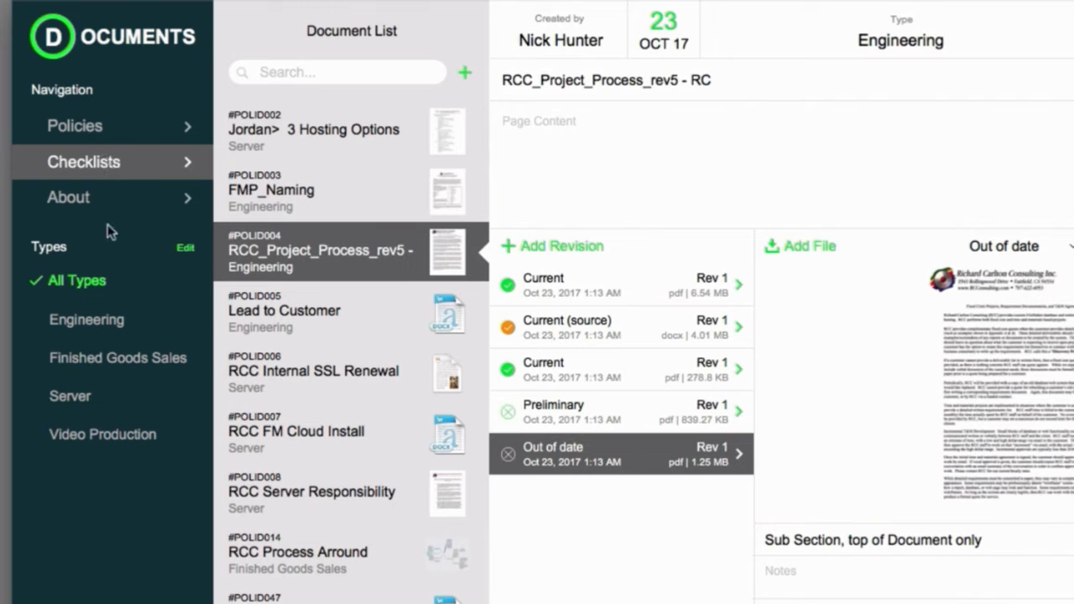
pyautogui.click(99, 331)
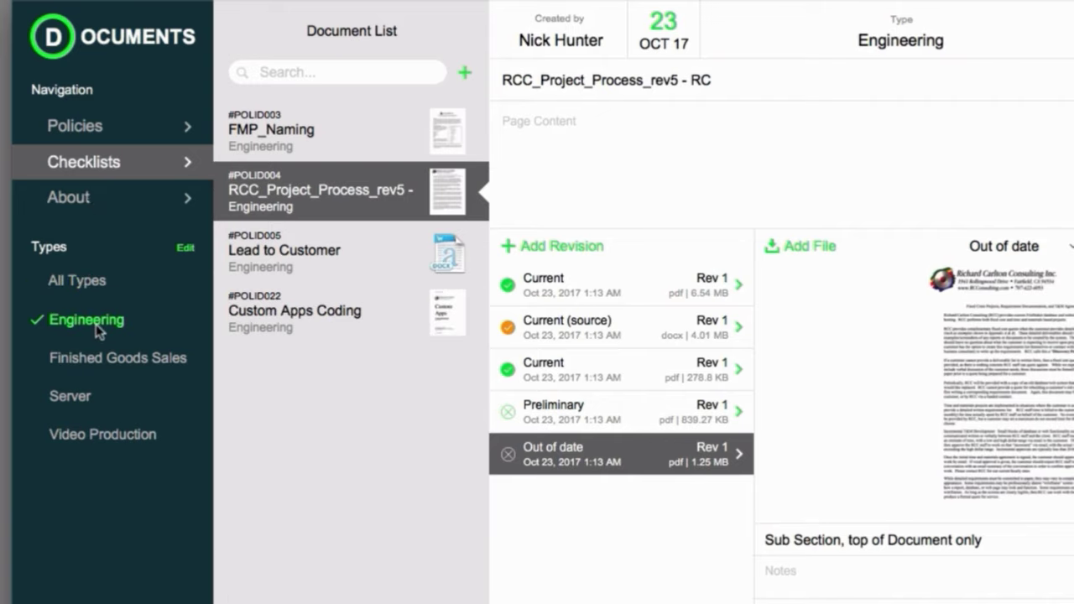
pyautogui.click(107, 361)
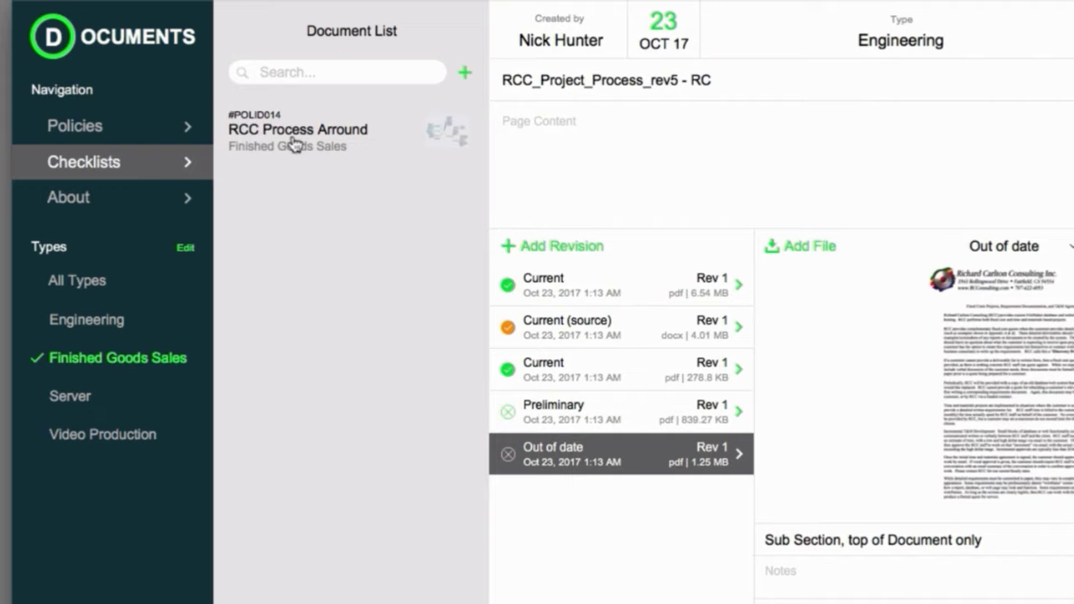
# - Open the RCC Process Arround record (POLID014) and export its attached Maintenance Release.pdf
pyautogui.click(188, 145)
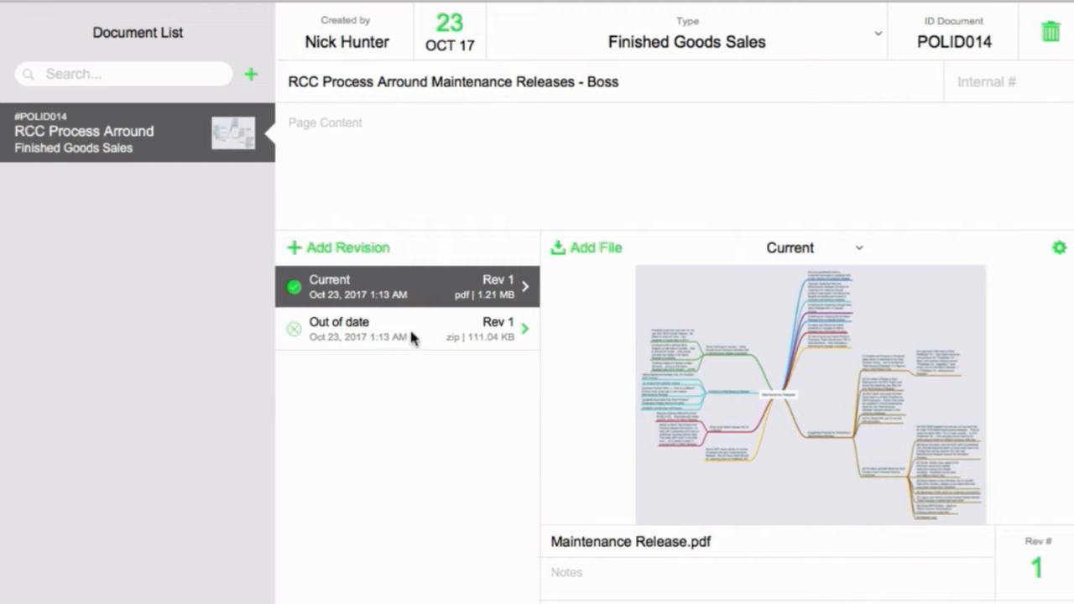
pyautogui.click(765, 316)
pyautogui.click(1058, 247)
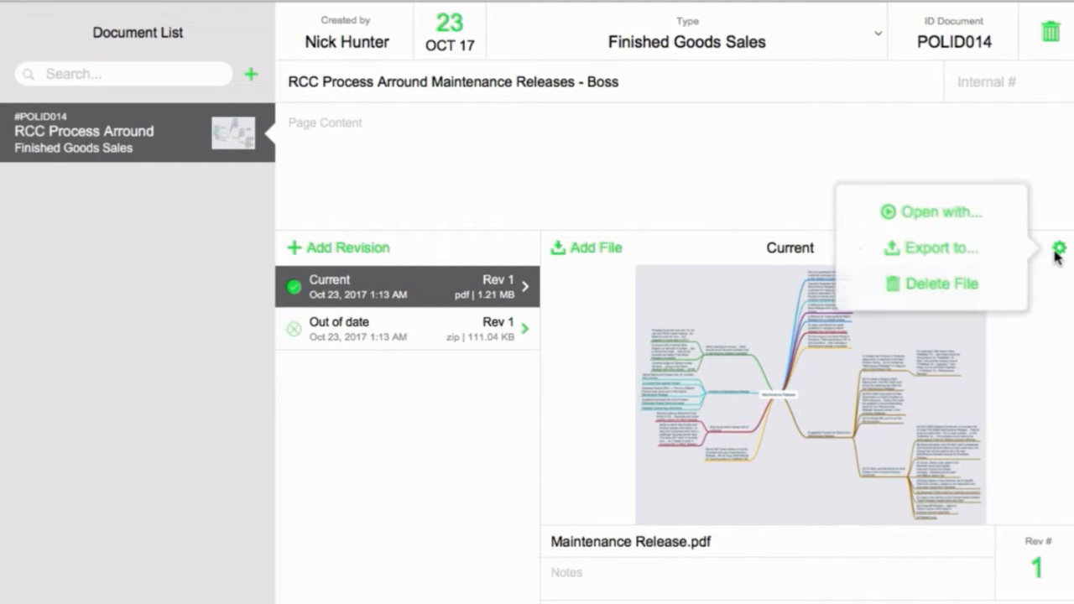
pyautogui.click(931, 250)
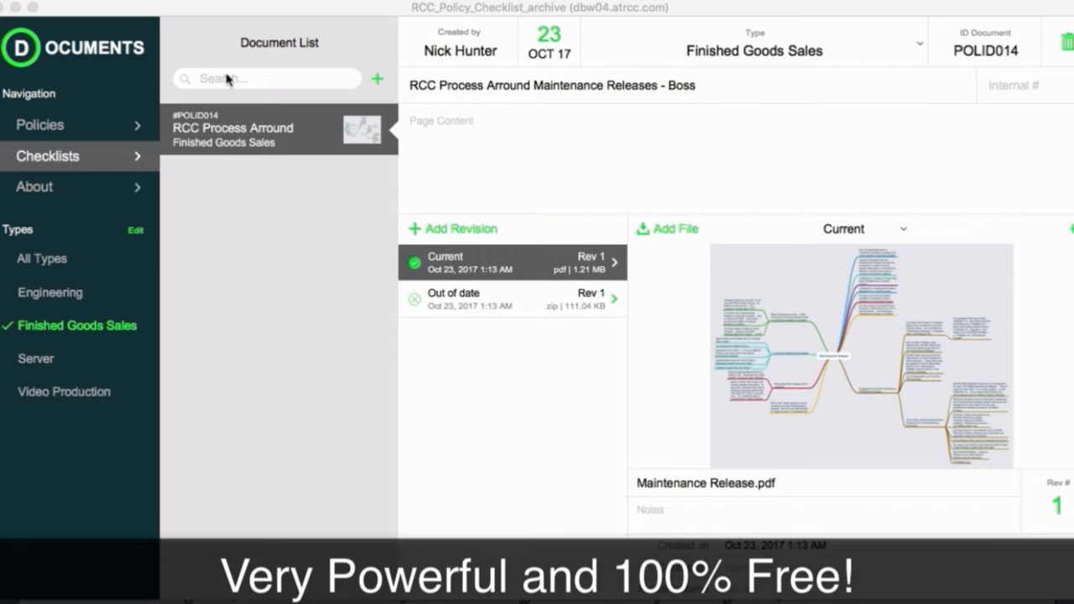
pyautogui.click(227, 15)
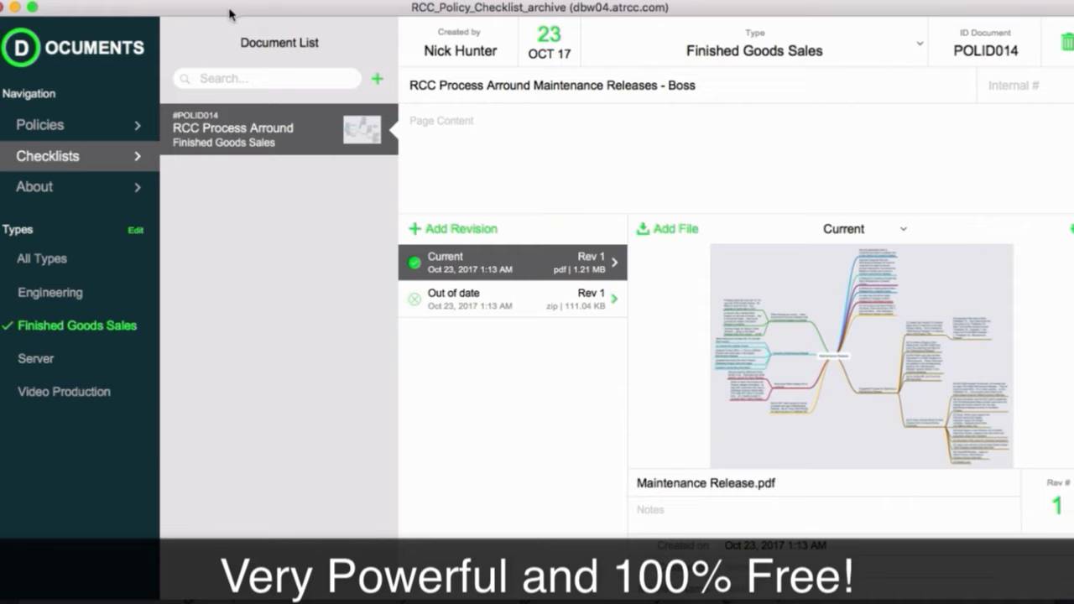